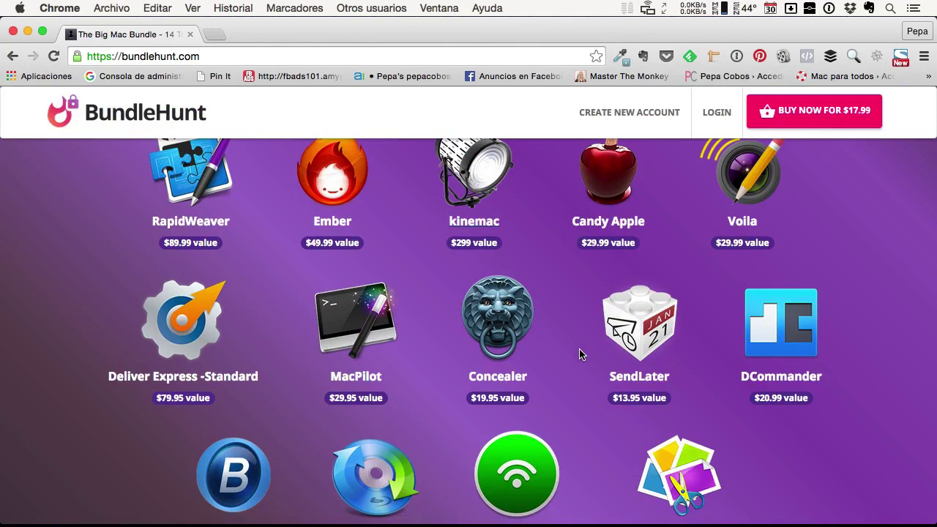
Look over the apps offered in The Big Mac Bundle on BundleHunt, and close the browser window
{"action": "scroll", "coordinate": [582, 351], "scroll_direction": "up", "scroll_amount": 5}
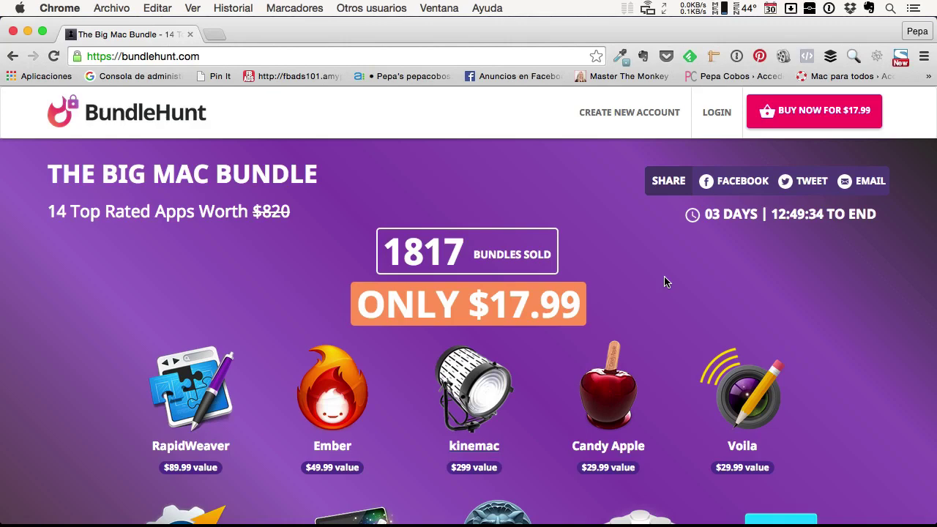
{"action": "scroll", "coordinate": [665, 282], "scroll_direction": "down", "scroll_amount": 1}
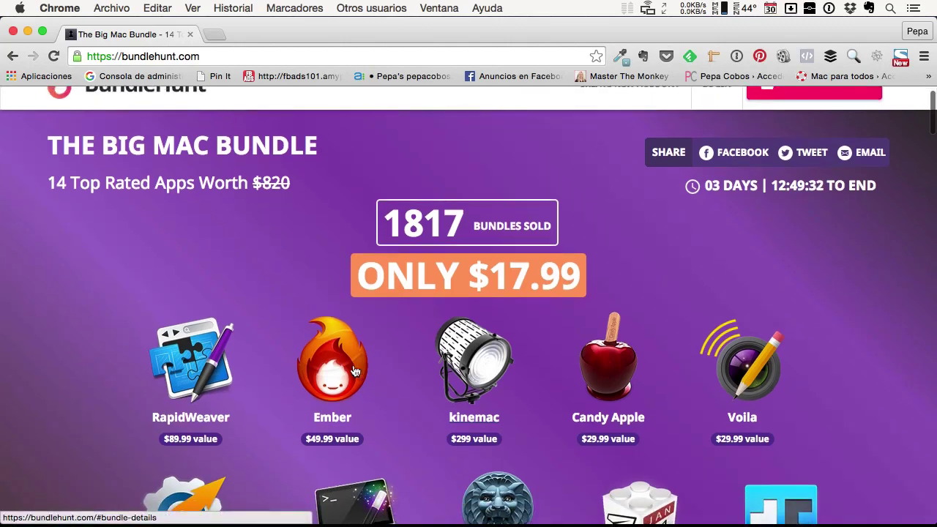
{"action": "scroll", "coordinate": [261, 334], "scroll_direction": "down", "scroll_amount": 5}
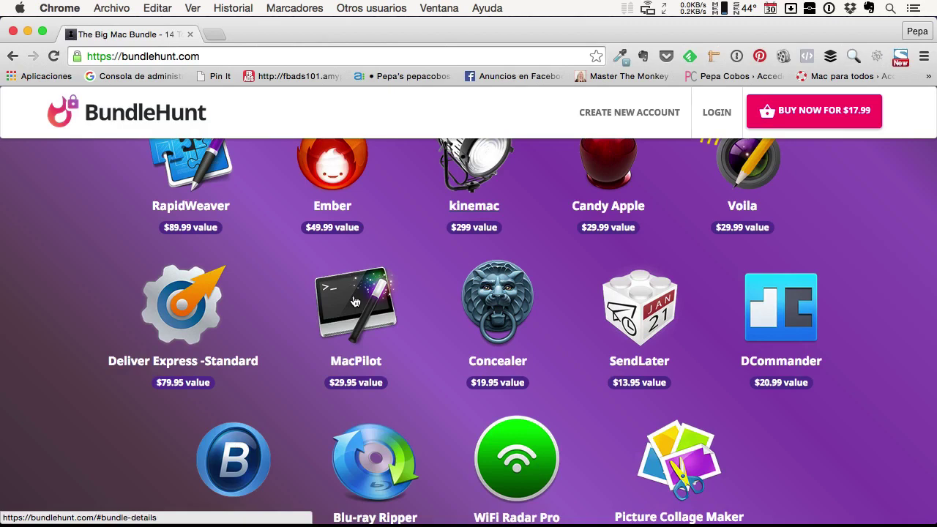
{"action": "left_click", "coordinate": [13, 32]}
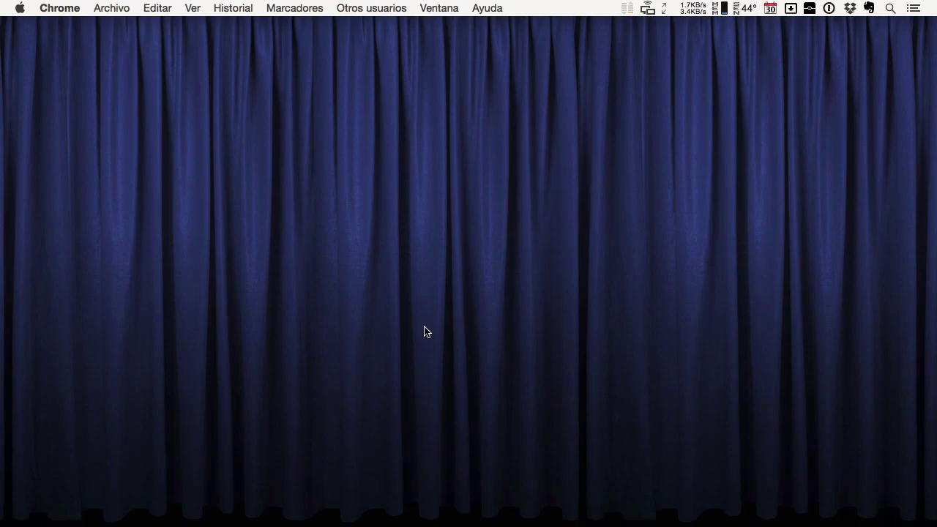
Launch MacPilot through the Alfred launcher and move its window so it is fully in view
{"action": "key", "text": "alt+space"}
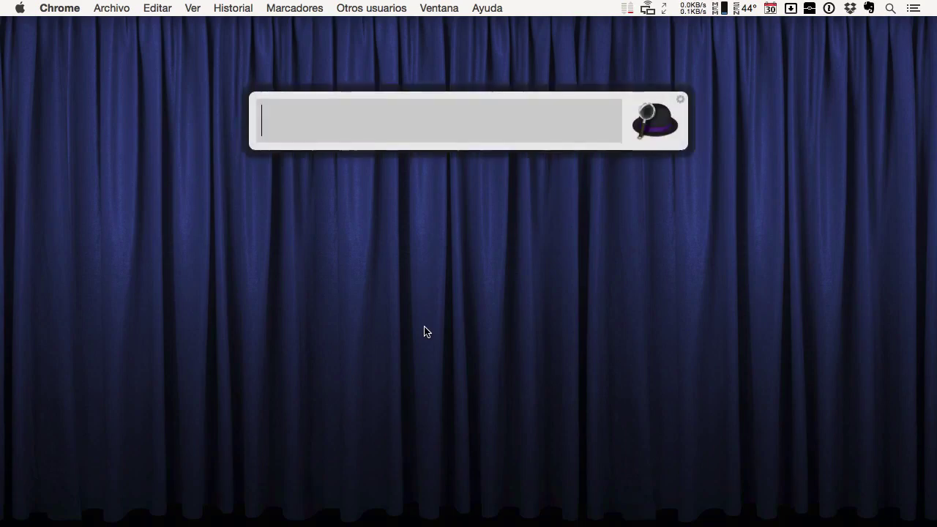
{"action": "type", "text": "macp"}
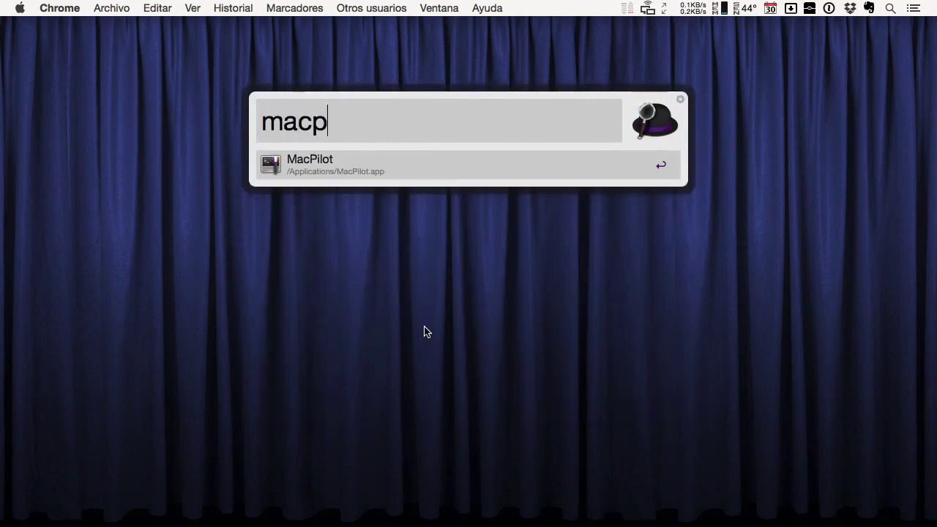
{"action": "key", "text": "Return"}
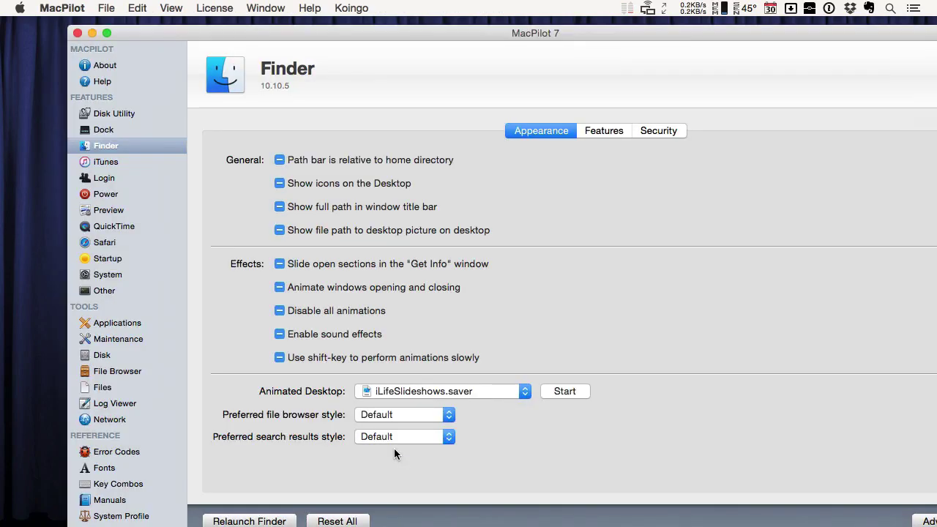
{"action": "left_click_drag", "start_coordinate": [581, 26], "coordinate": [524, 29]}
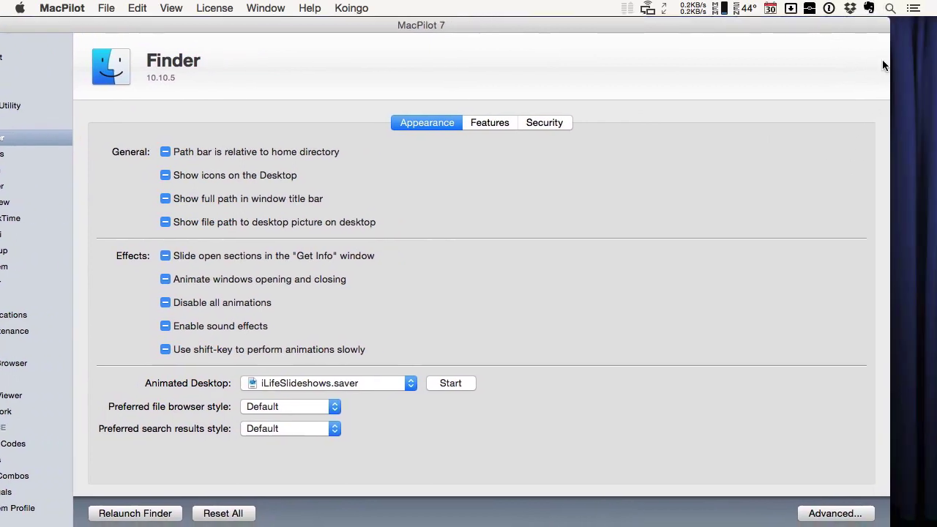
{"action": "key", "text": "super+alt+Left"}
{"action": "left_click_drag", "start_coordinate": [428, 28], "coordinate": [573, 28]}
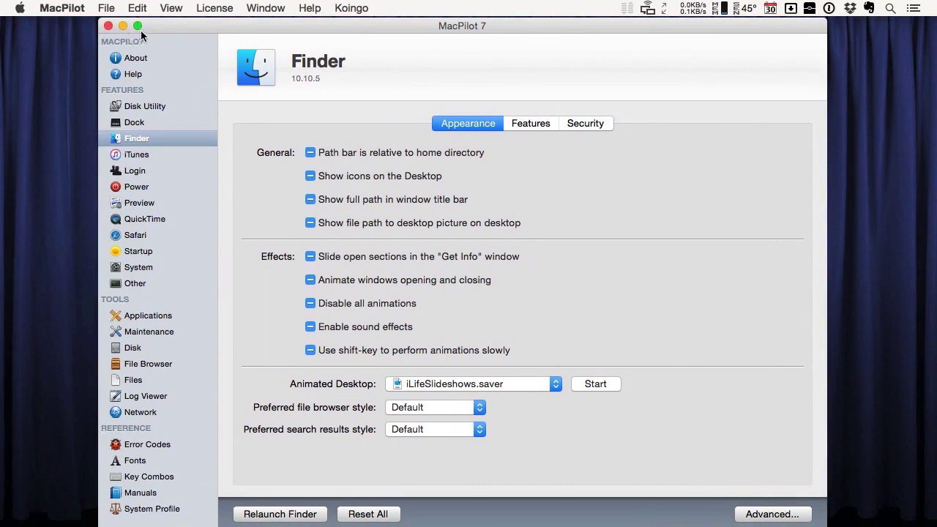
{"action": "mouse_move", "coordinate": [139, 32]}
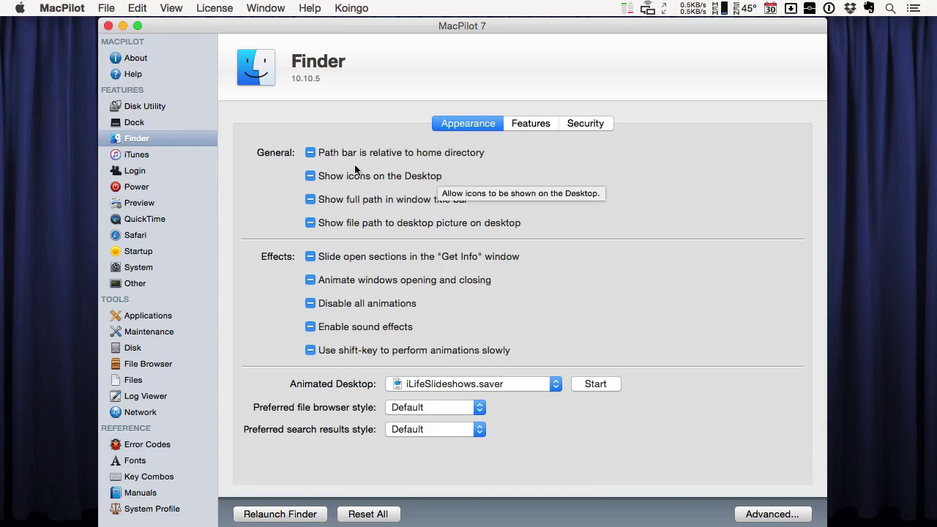
Show MacPilot's Dock settings, and compare them with the Dock preferences in System Preferences before closing those
{"action": "left_click", "coordinate": [135, 124]}
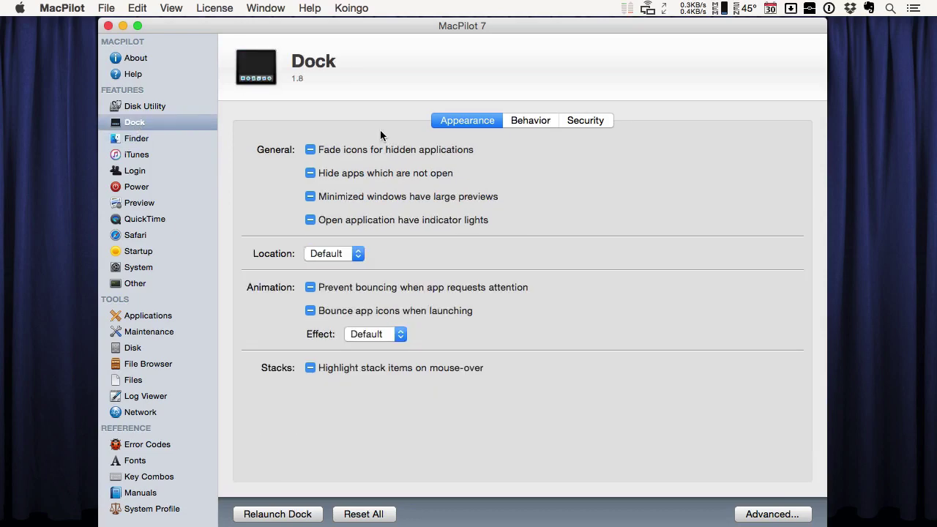
{"action": "mouse_move", "coordinate": [390, 516]}
{"action": "mouse_move", "coordinate": [642, 522]}
{"action": "left_click_drag", "start_coordinate": [643, 501], "coordinate": [629, 469]}
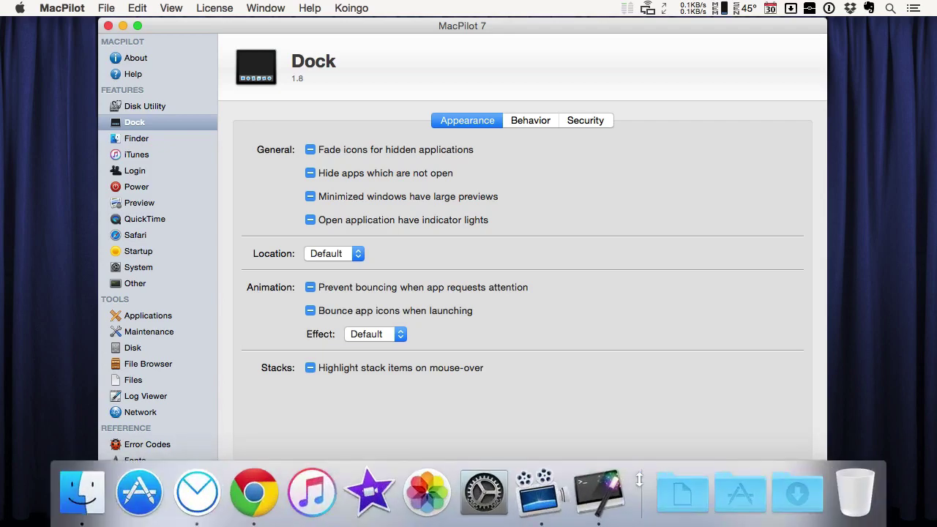
{"action": "right_click", "coordinate": [638, 481]}
{"action": "left_click", "coordinate": [661, 435]}
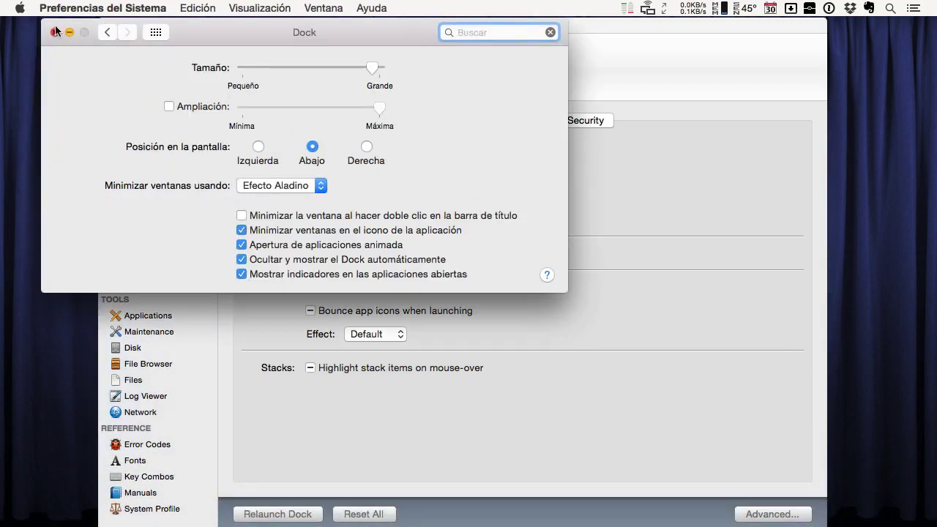
{"action": "left_click", "coordinate": [18, 30]}
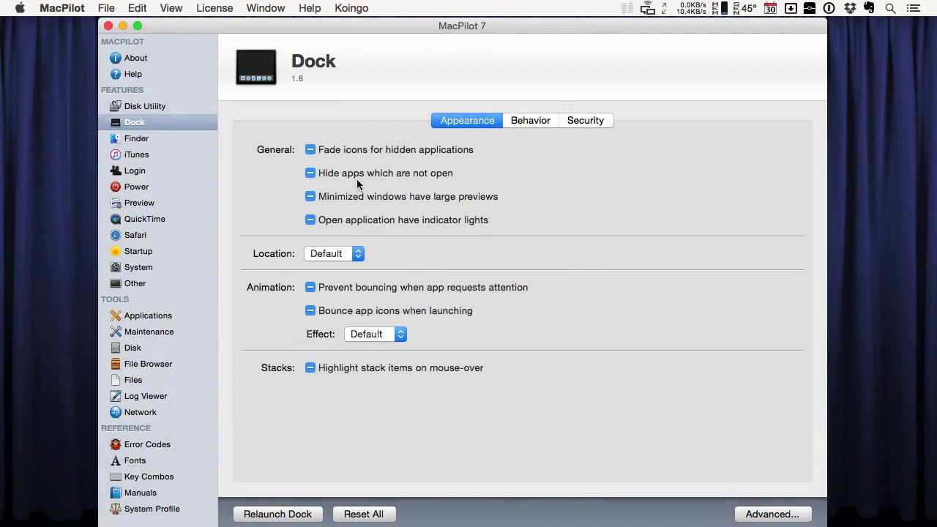
Enable "Hide apps which are not open" for the Dock, allow the Dock to quit, and reveal it to check
{"action": "left_click", "coordinate": [311, 173]}
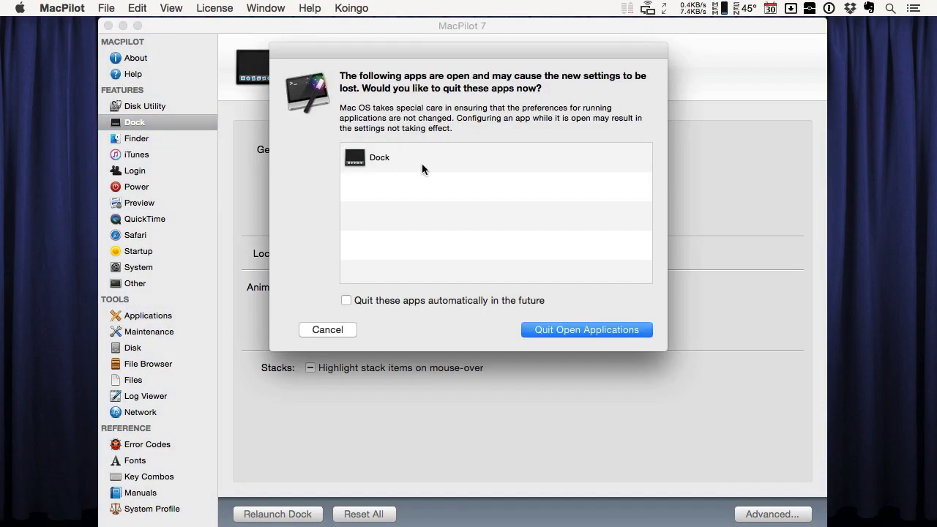
{"action": "left_click", "coordinate": [602, 332]}
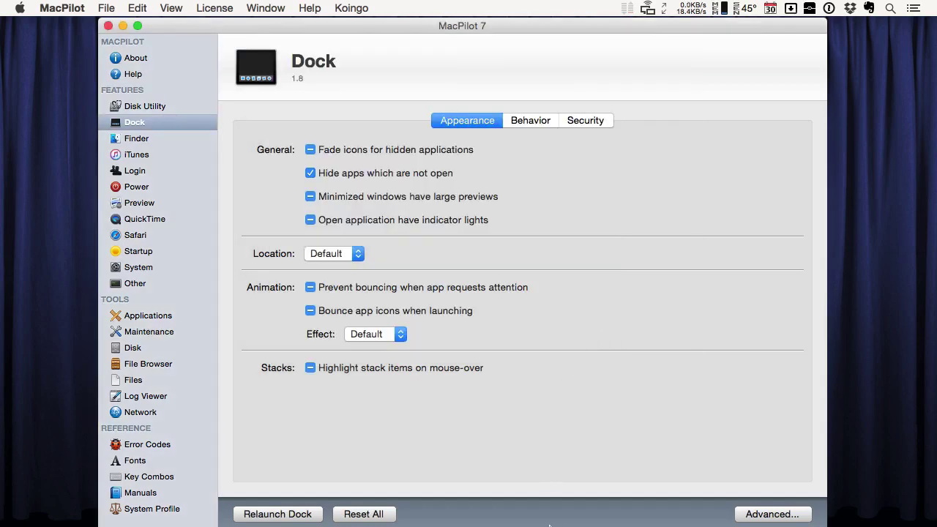
{"action": "mouse_move", "coordinate": [485, 524]}
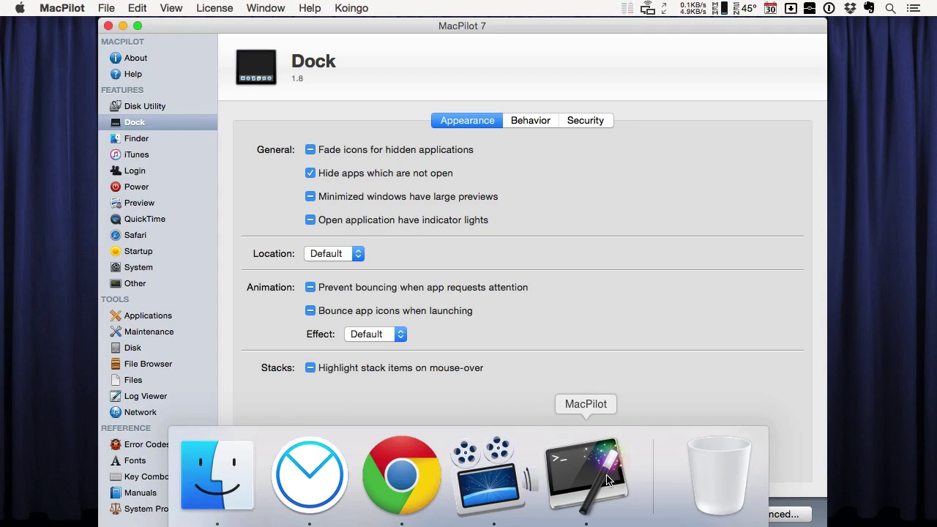
Turn off "Hide apps which are not open" and allow the Dock to quit so the setting applies
{"action": "left_click", "coordinate": [311, 173]}
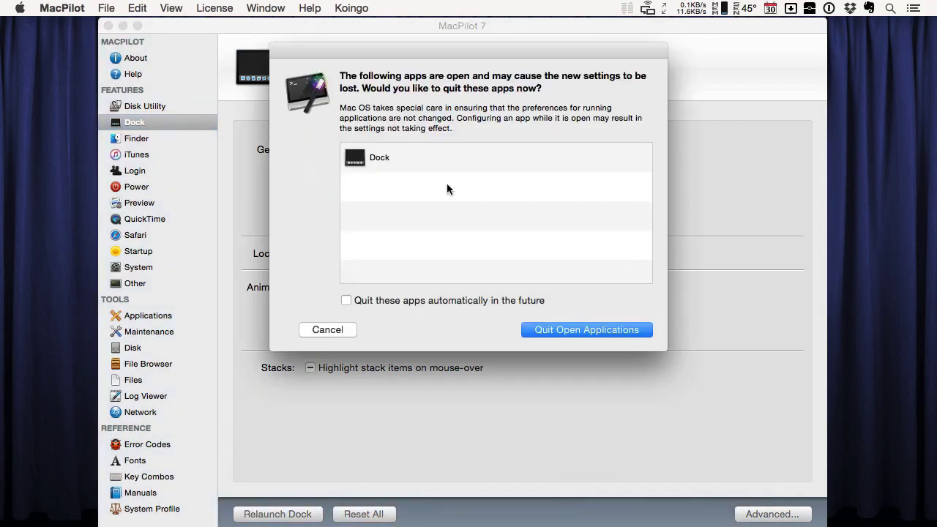
{"action": "left_click", "coordinate": [562, 330]}
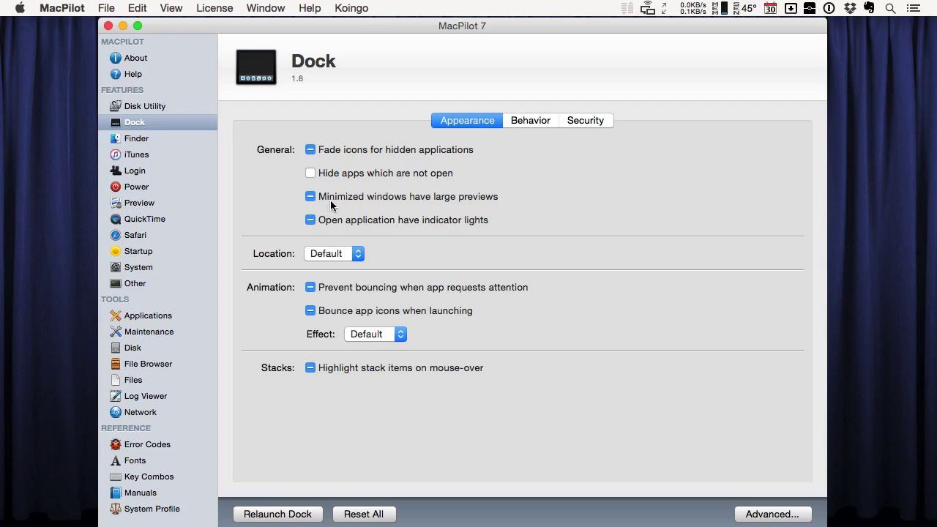
Switch to Chrome, minimize its window, and check how it appears in the Dock
{"action": "mouse_move", "coordinate": [330, 200]}
{"action": "mouse_move", "coordinate": [337, 521]}
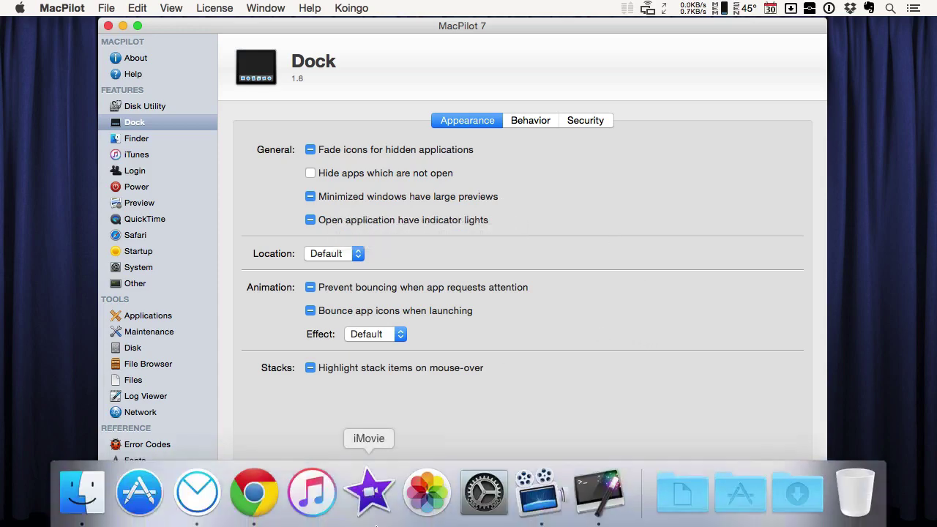
{"action": "left_click", "coordinate": [264, 492]}
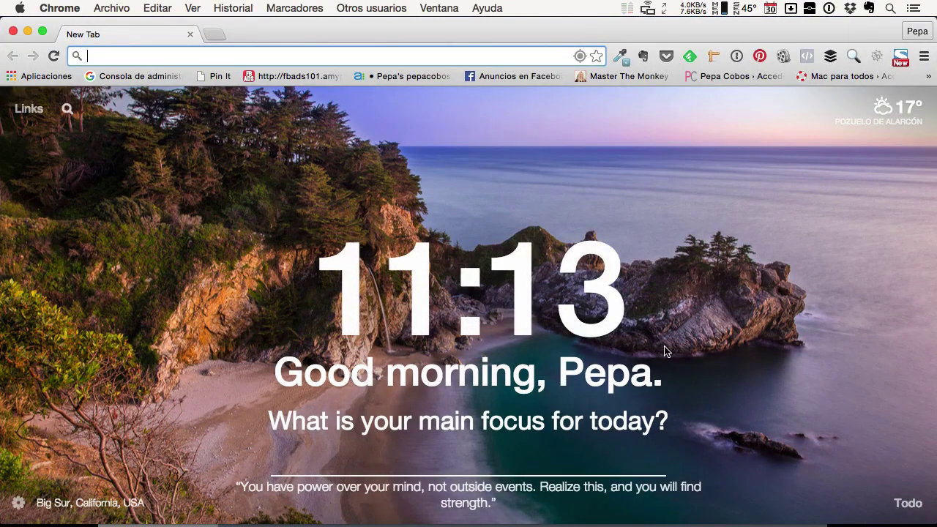
{"action": "left_click", "coordinate": [28, 30]}
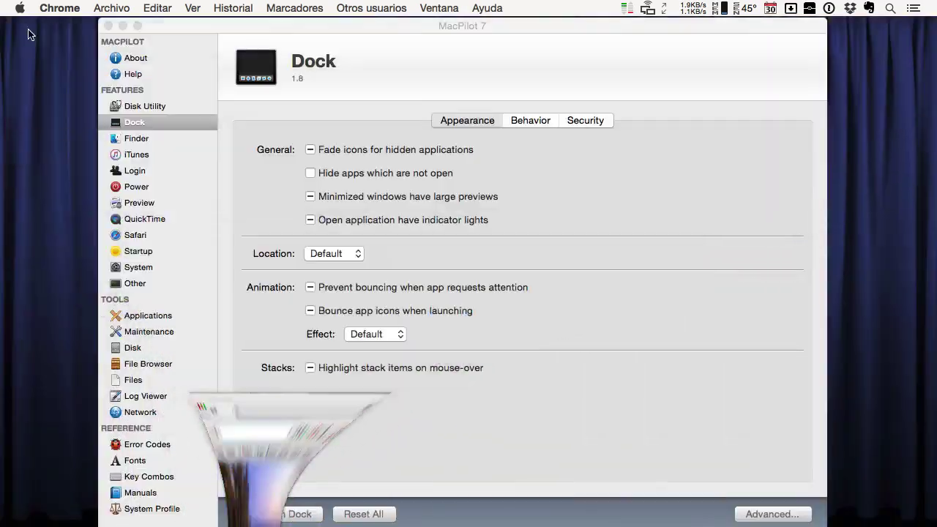
{"action": "mouse_move", "coordinate": [213, 522]}
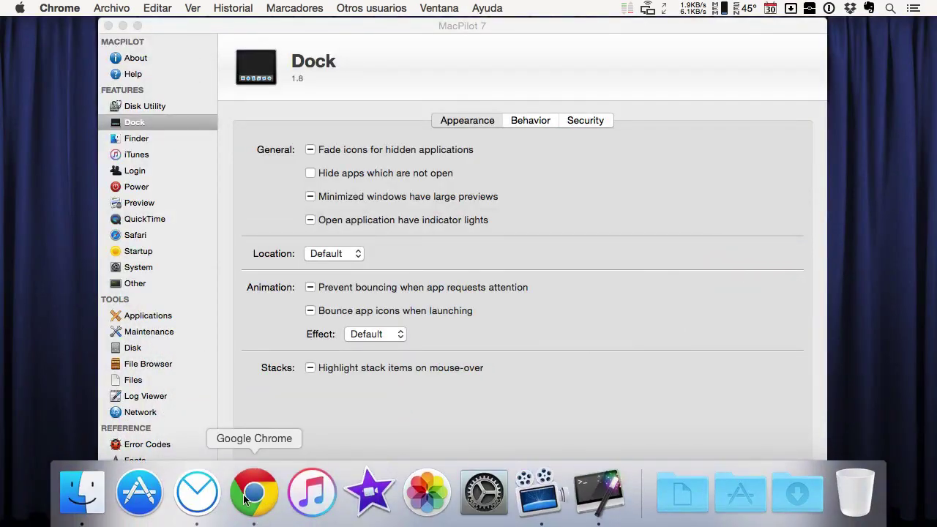
Turn off minimizing windows into the application icon in the system Dock preferences and close them
{"action": "right_click", "coordinate": [641, 495]}
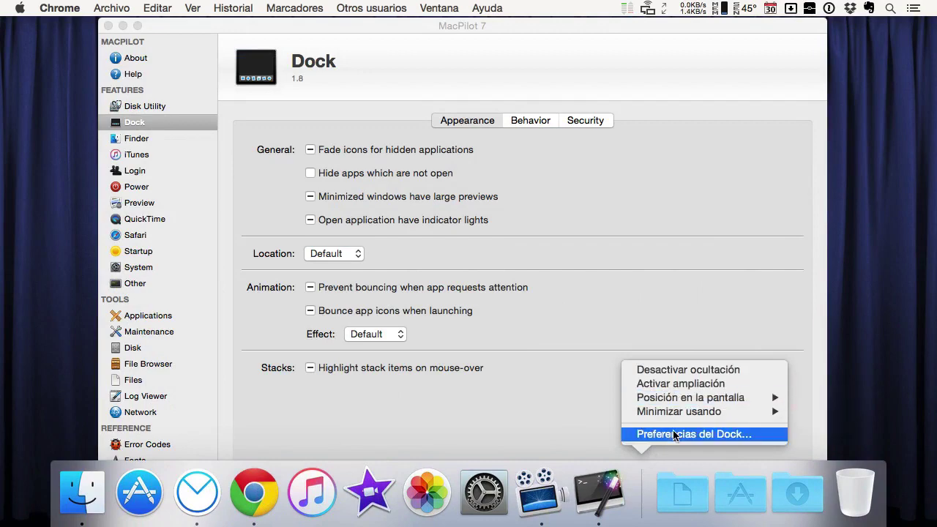
{"action": "left_click", "coordinate": [676, 434]}
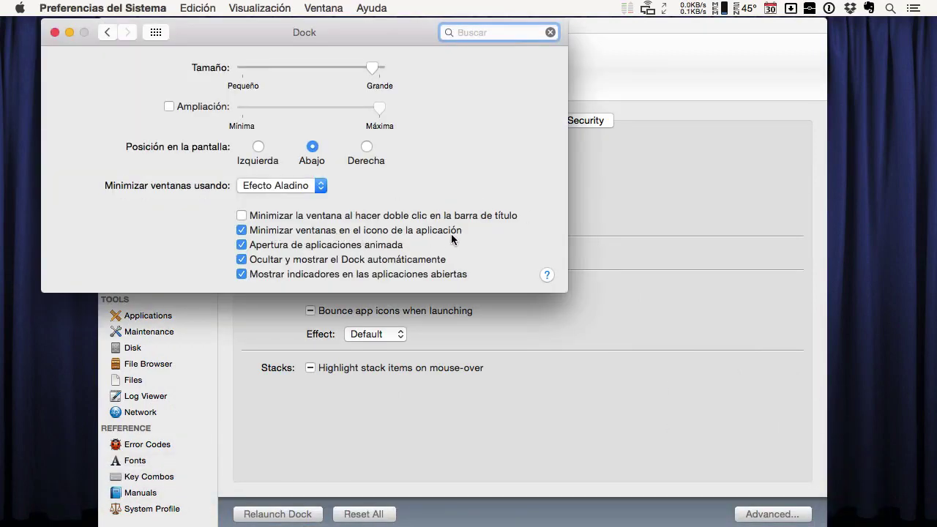
{"action": "left_click", "coordinate": [241, 232]}
{"action": "left_click", "coordinate": [55, 33]}
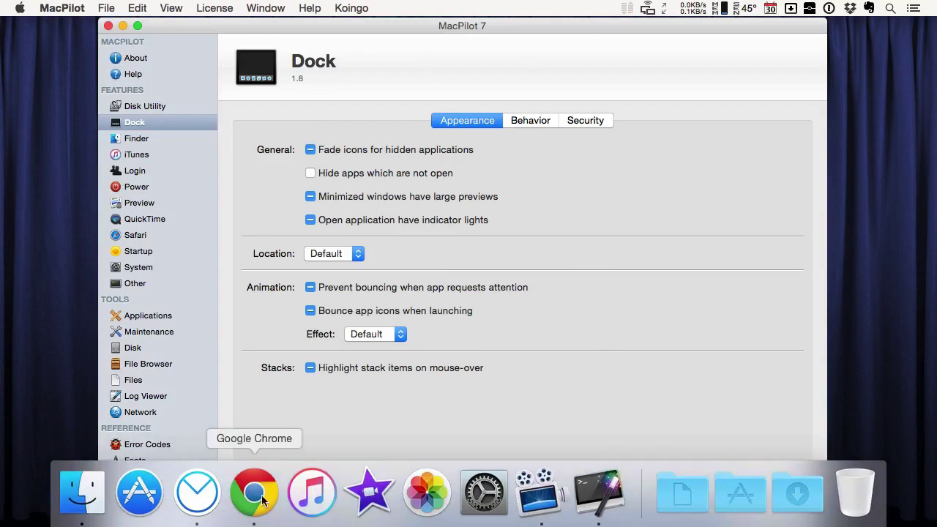
Restore the Chrome window and minimize it again to view its separate preview in the Dock
{"action": "left_click", "coordinate": [256, 492]}
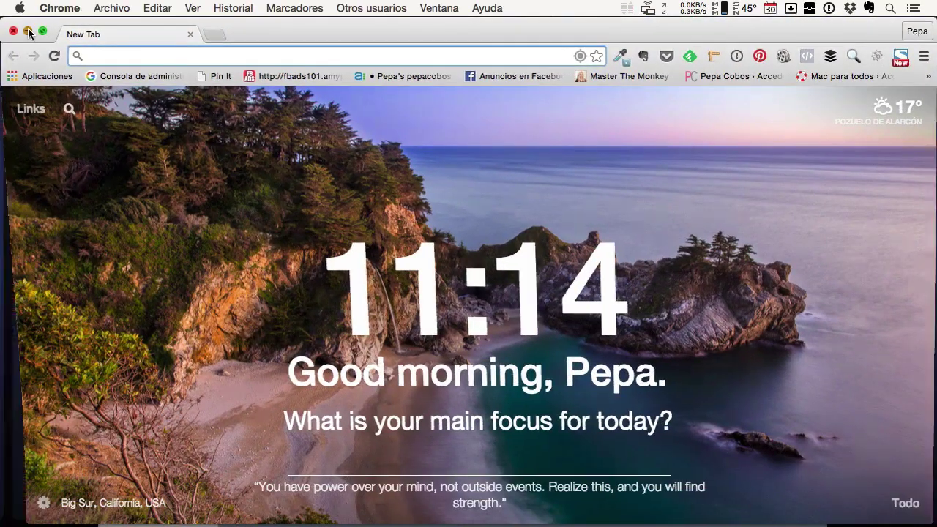
{"action": "left_click", "coordinate": [28, 31]}
{"action": "mouse_move", "coordinate": [450, 524]}
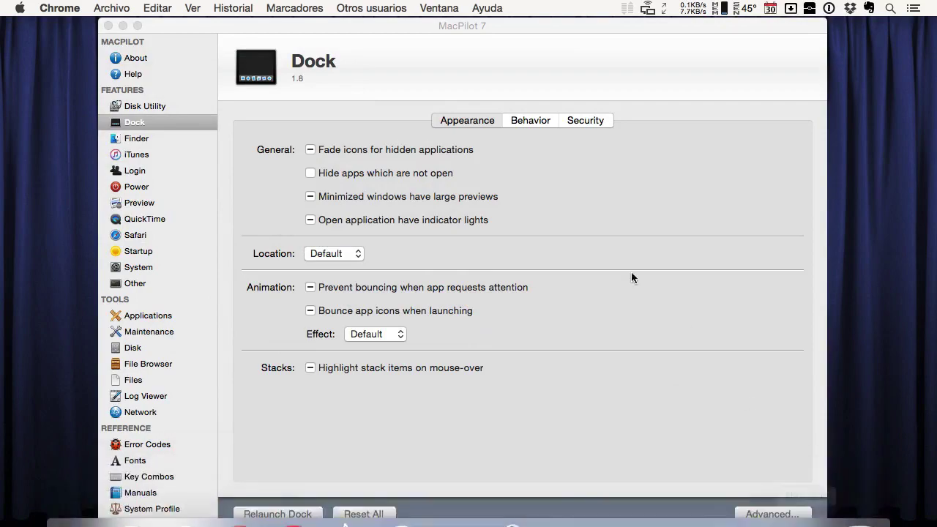
Enable "Minimized windows have large previews" in MacPilot, let the Dock quit, and minimize the Chrome window to check the result
{"action": "left_click", "coordinate": [310, 196]}
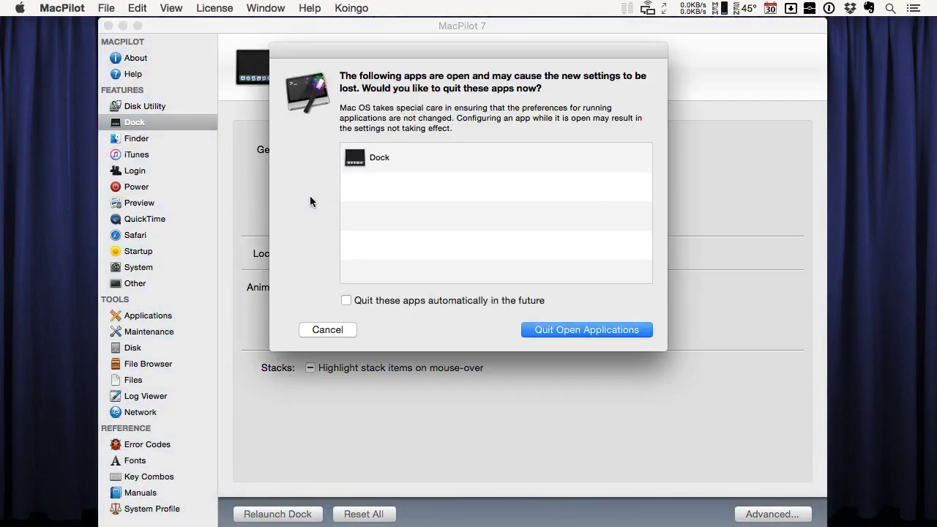
{"action": "left_click", "coordinate": [575, 330]}
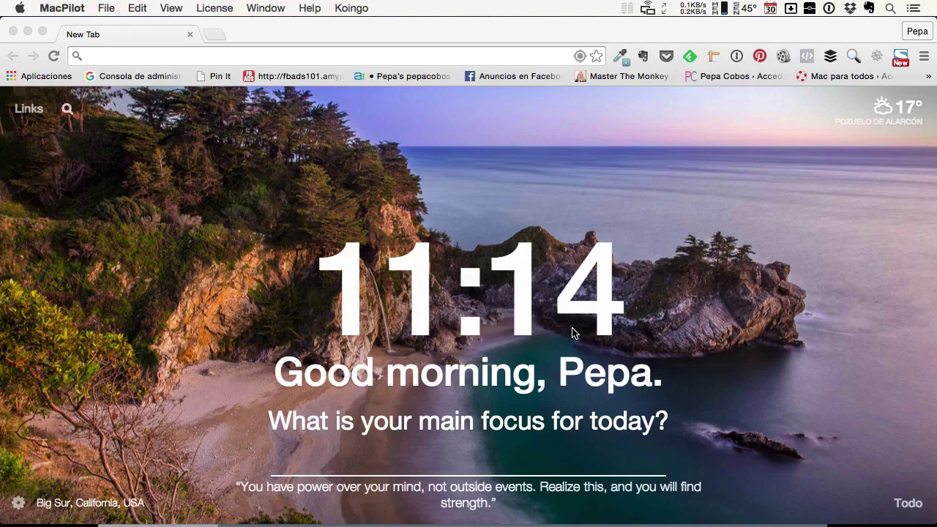
{"action": "left_click", "coordinate": [27, 30]}
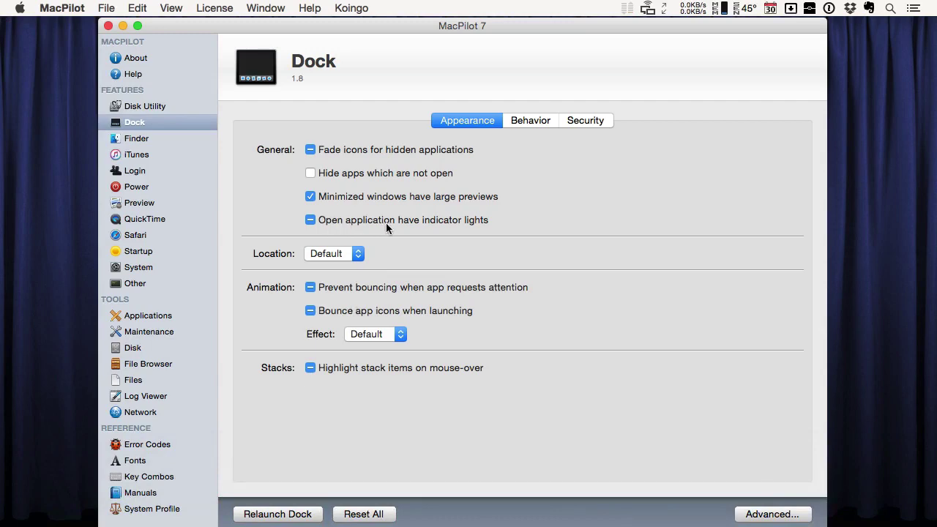
{"action": "mouse_move", "coordinate": [382, 525]}
Toggle the indicator lights for open applications on and back off, letting the Dock quit each time, and check the Dock
{"action": "left_click", "coordinate": [310, 219]}
{"action": "left_click", "coordinate": [570, 329]}
{"action": "left_click", "coordinate": [310, 219]}
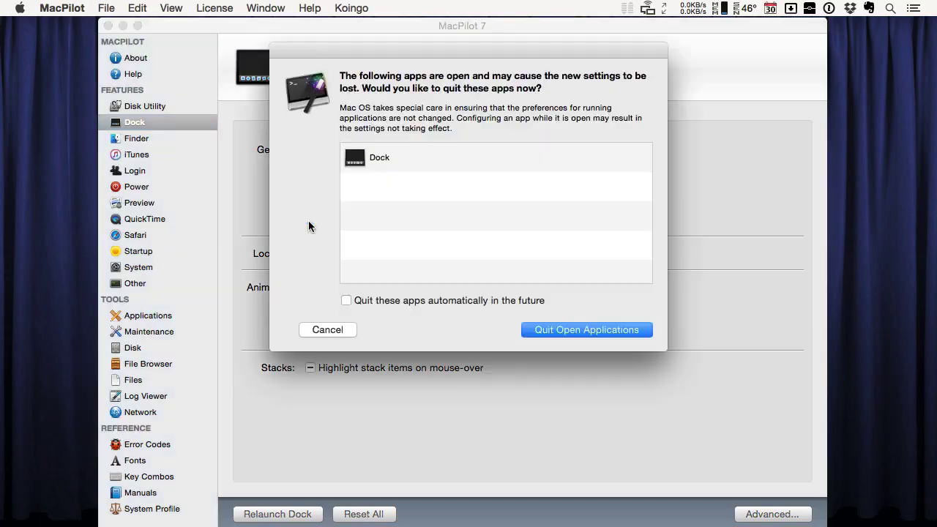
{"action": "left_click", "coordinate": [555, 327]}
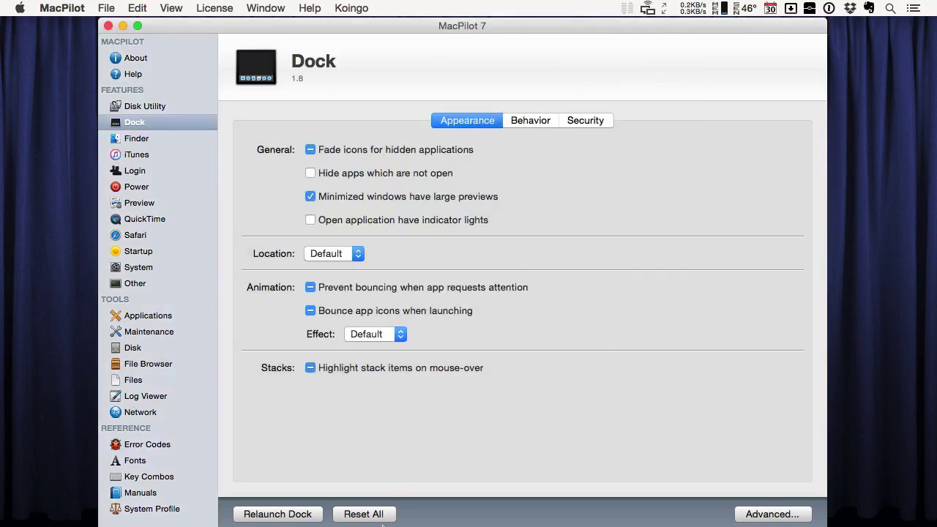
{"action": "mouse_move", "coordinate": [427, 521]}
Set the Dock location to Left, let the Dock quit, and check where it appears on screen
{"action": "left_click", "coordinate": [354, 255]}
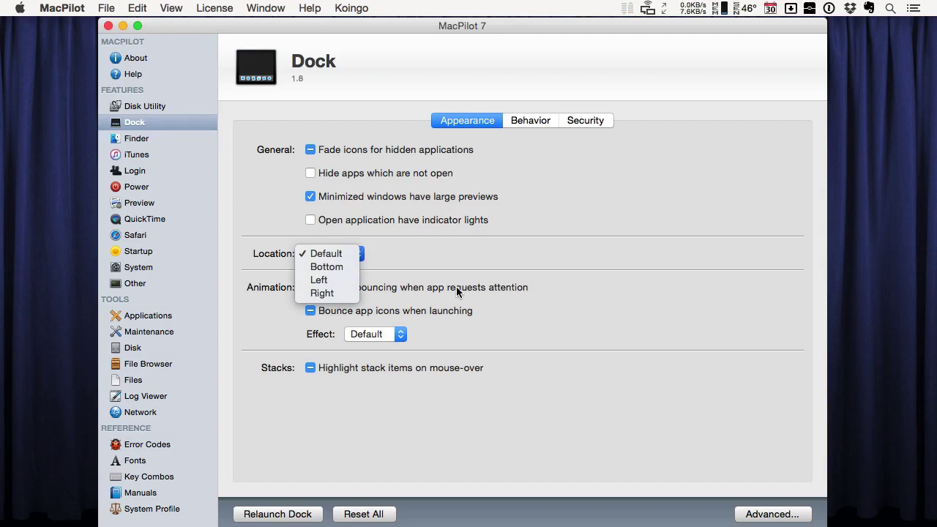
{"action": "left_click", "coordinate": [395, 250]}
{"action": "left_click", "coordinate": [359, 254]}
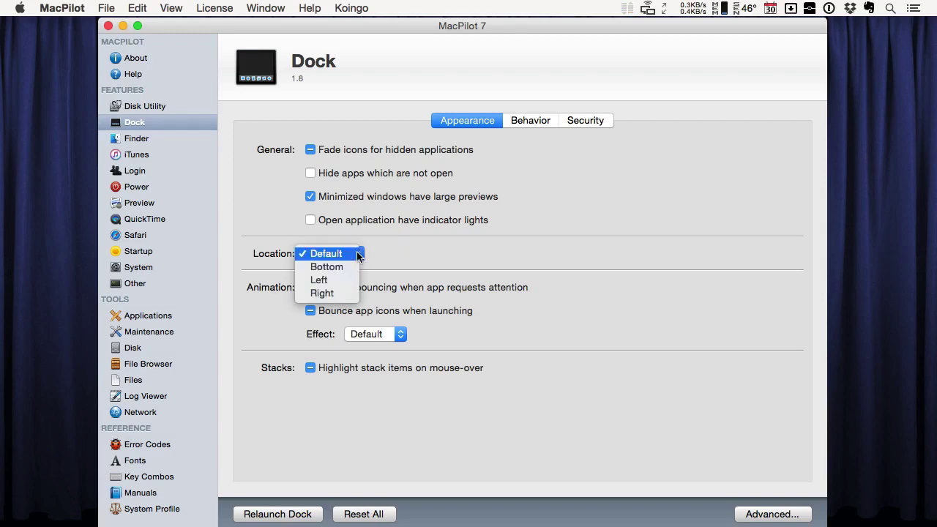
{"action": "left_click", "coordinate": [328, 278]}
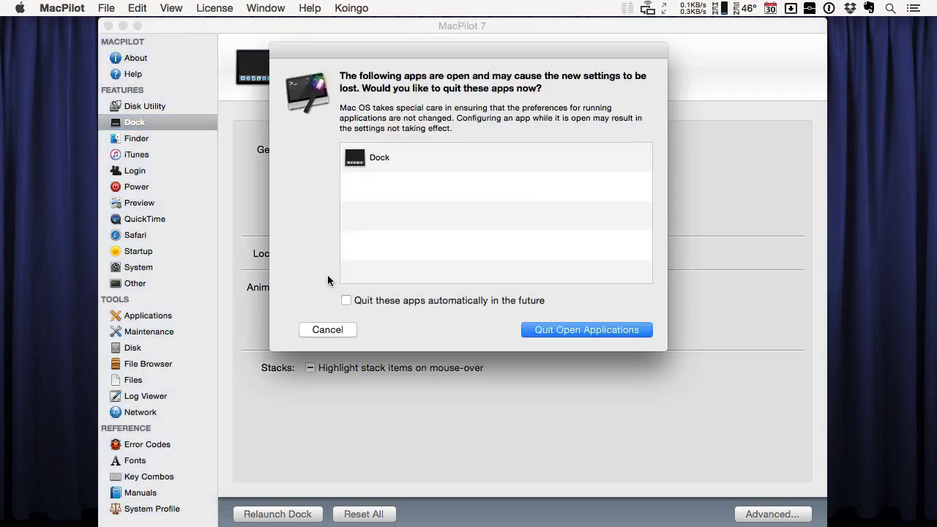
{"action": "left_click", "coordinate": [597, 333]}
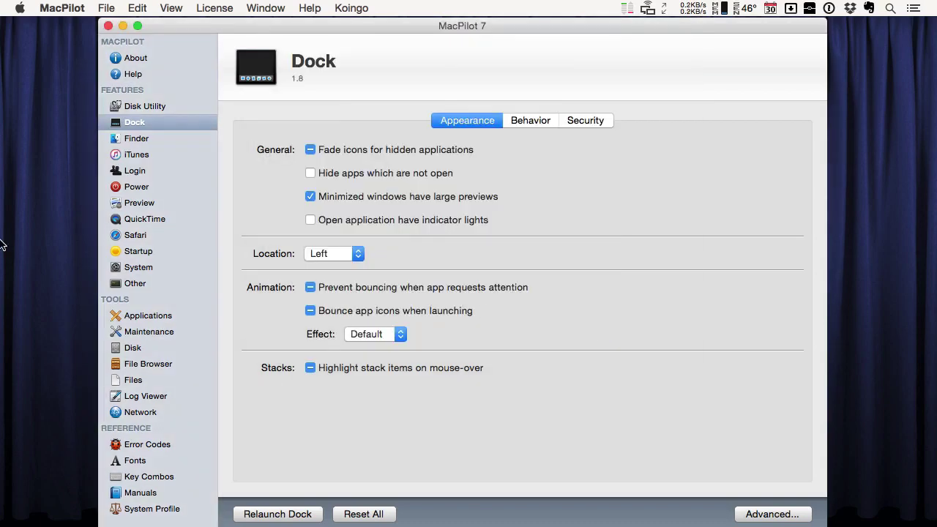
{"action": "mouse_move", "coordinate": [7, 249]}
Reset all Dock settings to their defaults, let the Dock quit, and turn the Dock's automatic hiding back on
{"action": "mouse_move", "coordinate": [337, 287]}
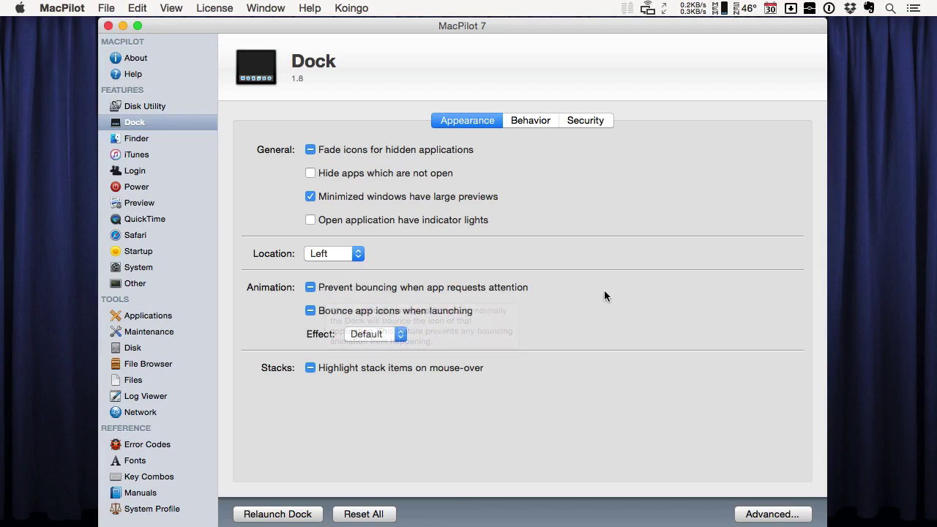
{"action": "mouse_move", "coordinate": [370, 311]}
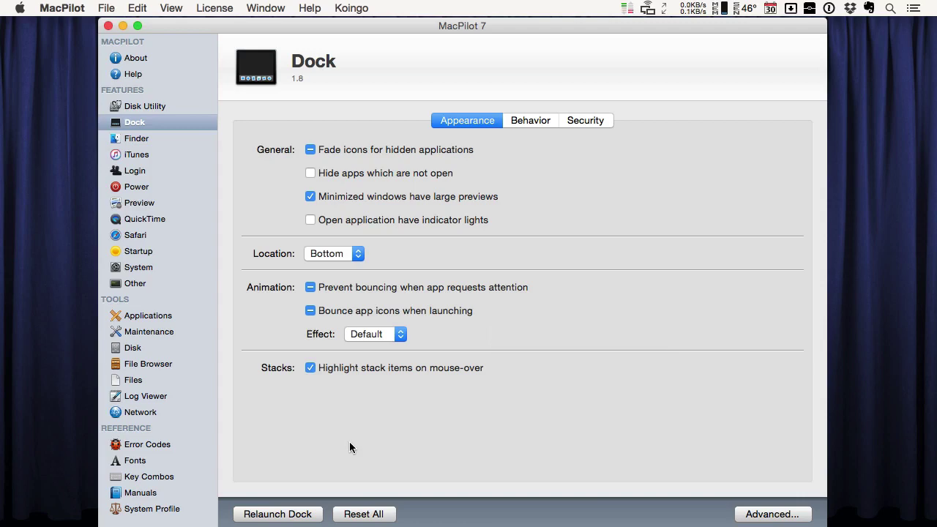
{"action": "left_click", "coordinate": [365, 514]}
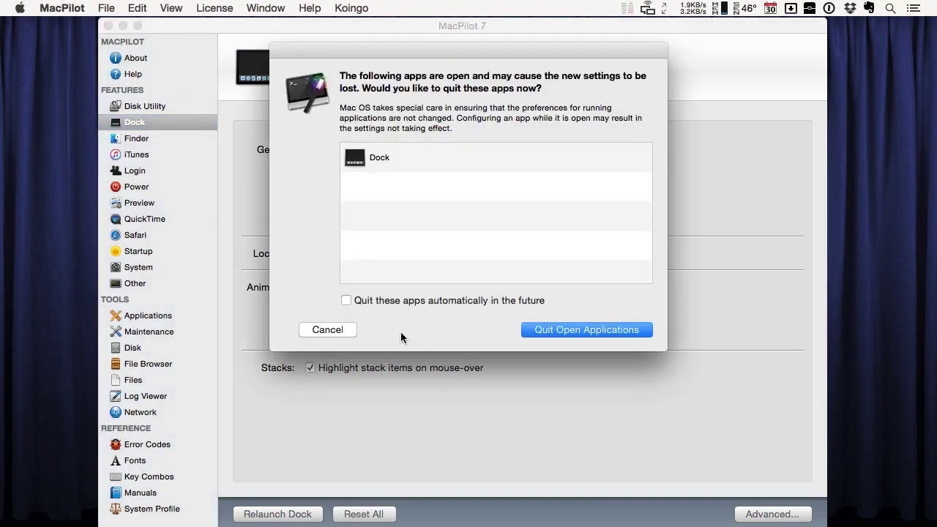
{"action": "left_click", "coordinate": [589, 331]}
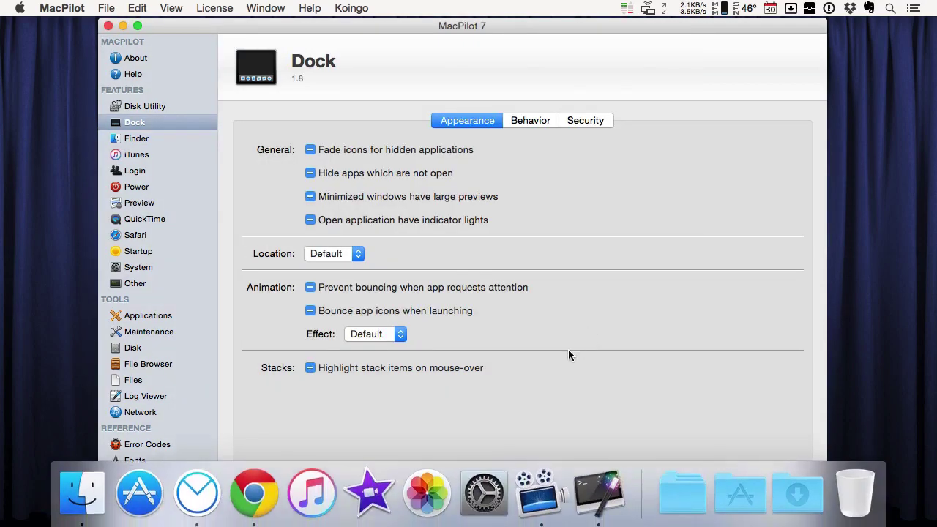
{"action": "right_click", "coordinate": [647, 479]}
{"action": "left_click", "coordinate": [671, 366]}
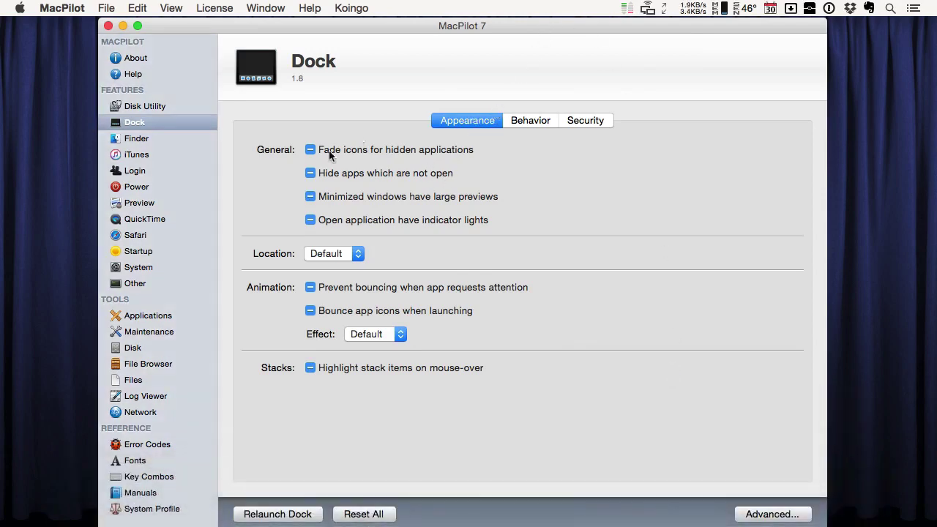
Add a left spacer to the Dock from the behavior settings, let the Dock quit, and place the spacer between iMovie and Photos
{"action": "left_click", "coordinate": [530, 121]}
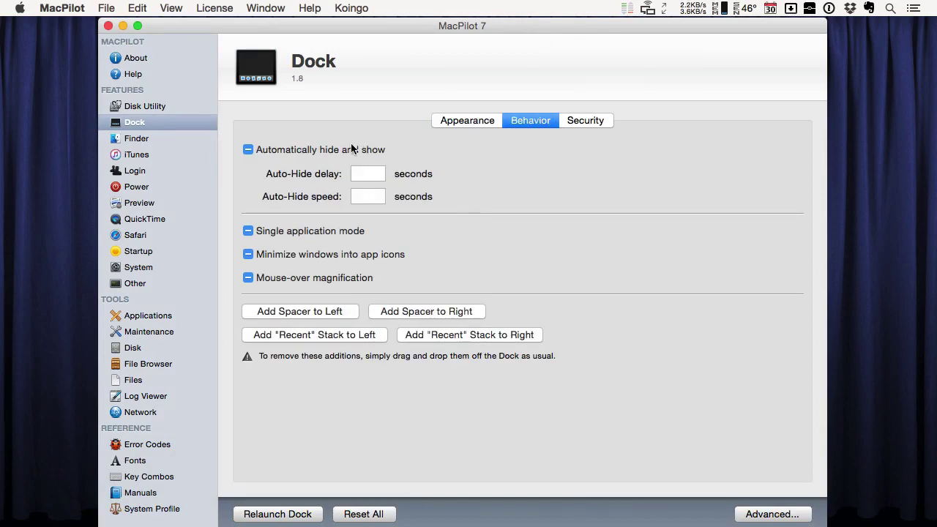
{"action": "mouse_move", "coordinate": [317, 150]}
{"action": "mouse_move", "coordinate": [392, 525]}
{"action": "mouse_move", "coordinate": [368, 173]}
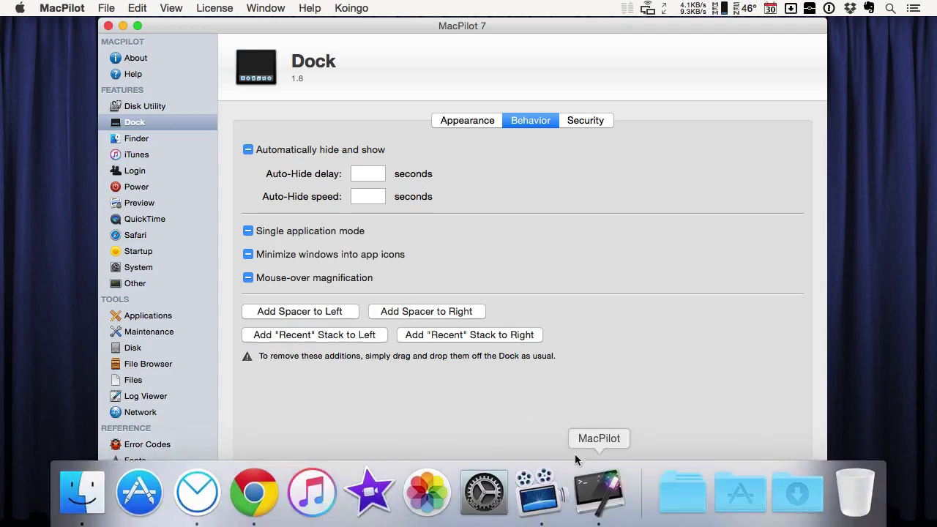
{"action": "left_click", "coordinate": [310, 311]}
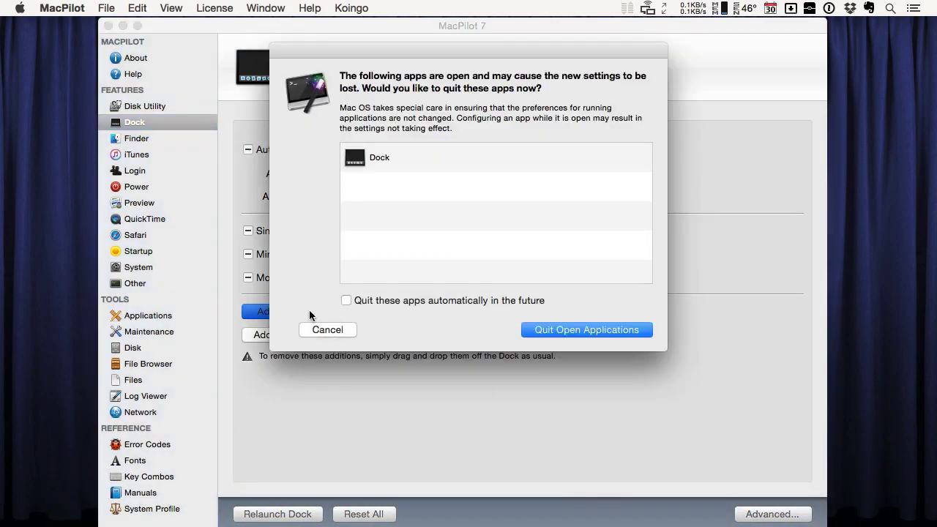
{"action": "left_click", "coordinate": [550, 331]}
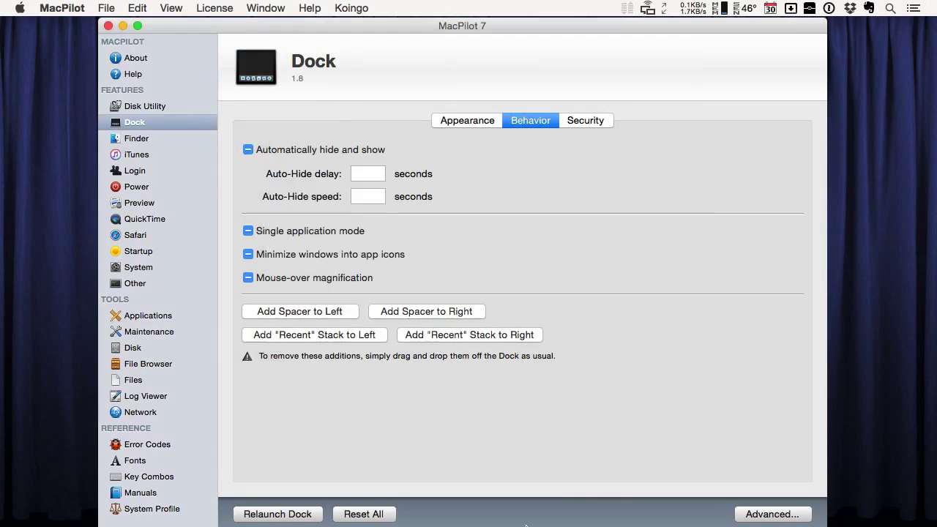
{"action": "mouse_move", "coordinate": [558, 524]}
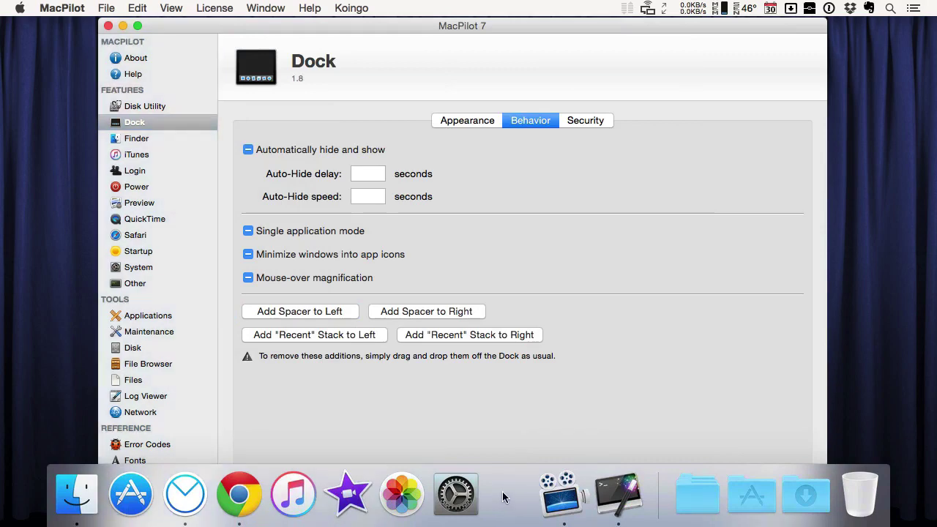
{"action": "left_click_drag", "start_coordinate": [502, 498], "coordinate": [337, 492]}
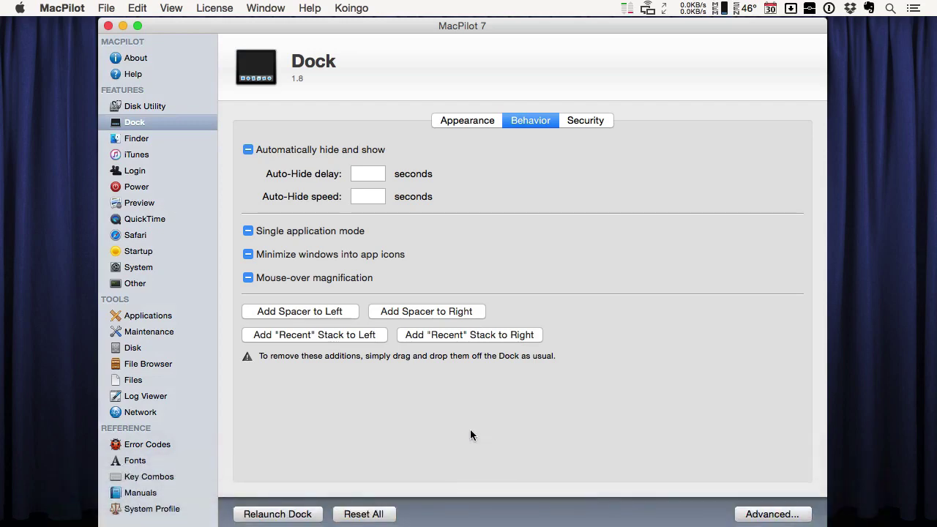
{"action": "mouse_move", "coordinate": [383, 506]}
{"action": "mouse_move", "coordinate": [423, 524]}
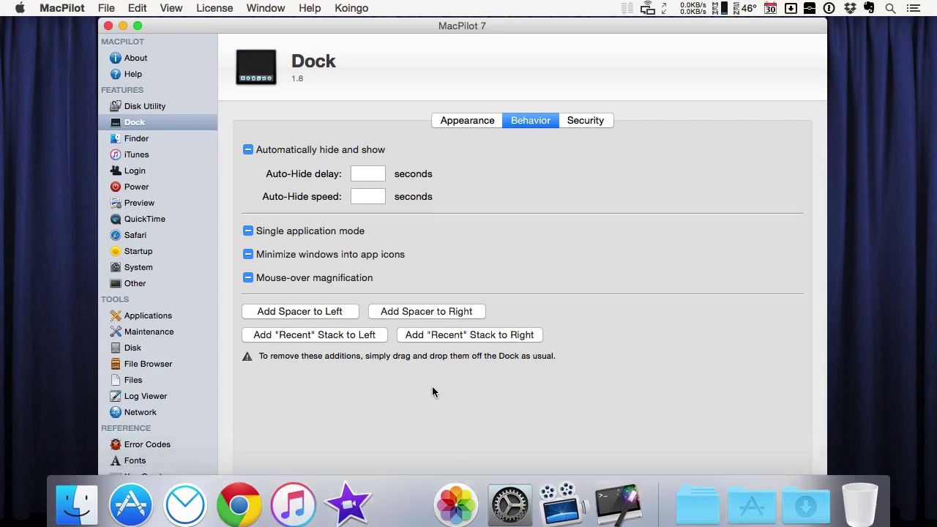
Add a right spacer to the Dock, let the Dock quit, and place the spacer between the first folder and the Applications folder
{"action": "left_click", "coordinate": [423, 311]}
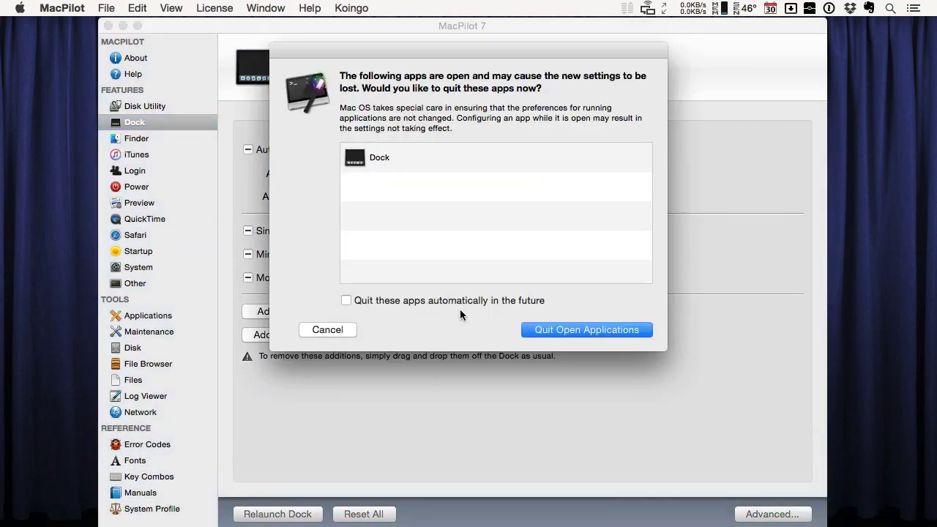
{"action": "left_click", "coordinate": [557, 330]}
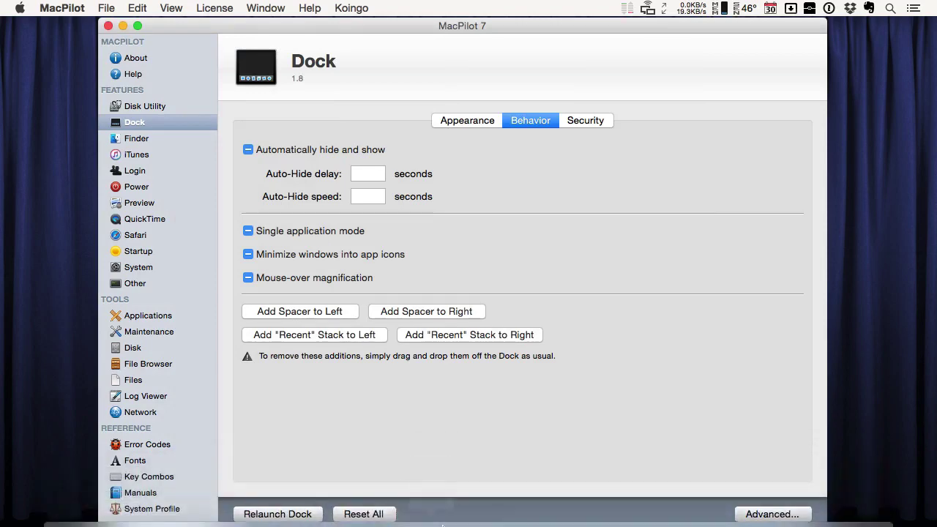
{"action": "mouse_move", "coordinate": [466, 524]}
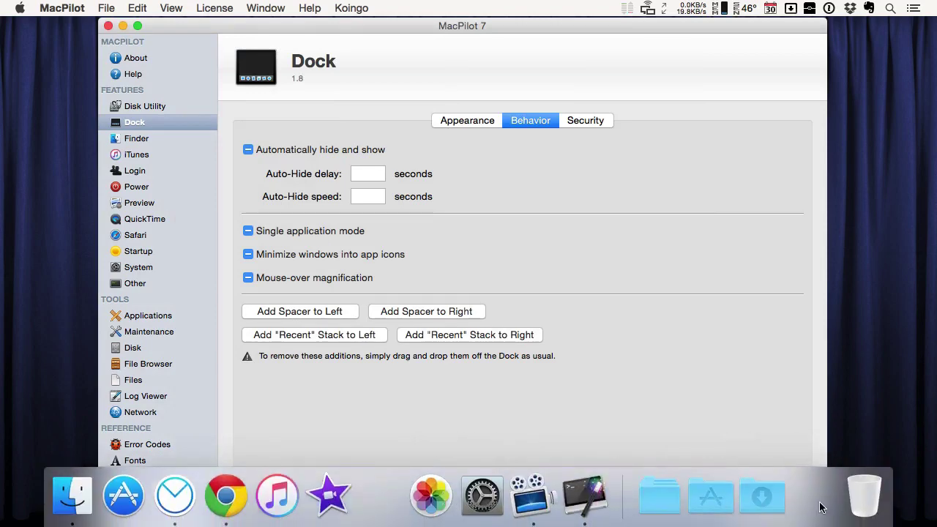
{"action": "left_click_drag", "start_coordinate": [815, 498], "coordinate": [717, 502]}
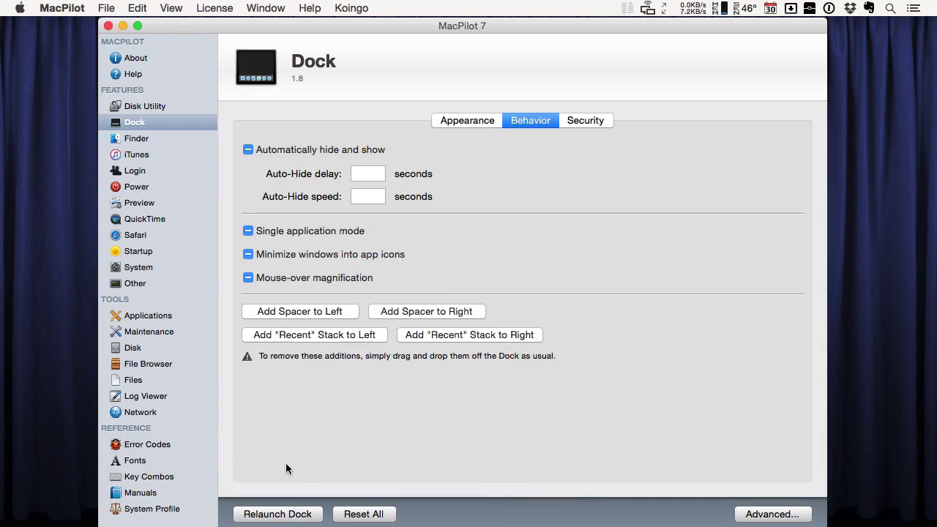
Add a "Recent" stack to the left part of the Dock, let the Dock quit, and open and close the stack
{"action": "left_click", "coordinate": [324, 335]}
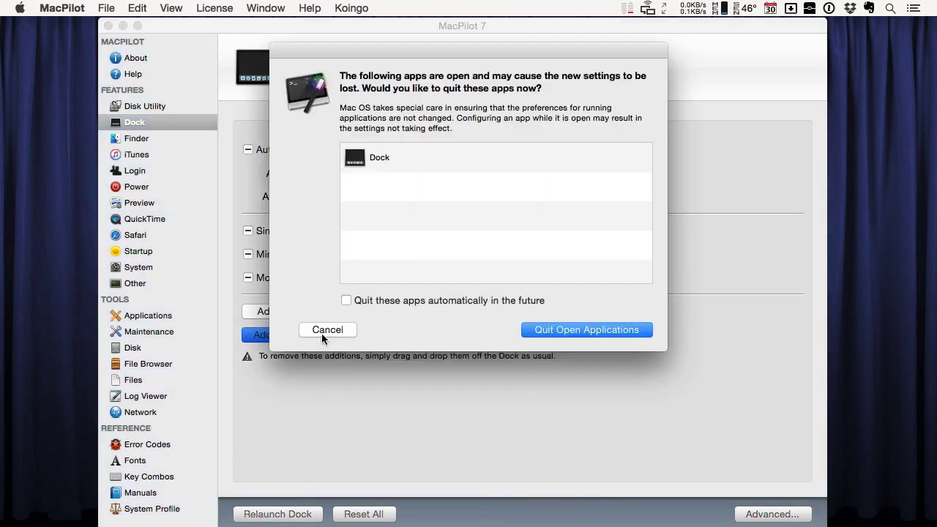
{"action": "left_click", "coordinate": [563, 331]}
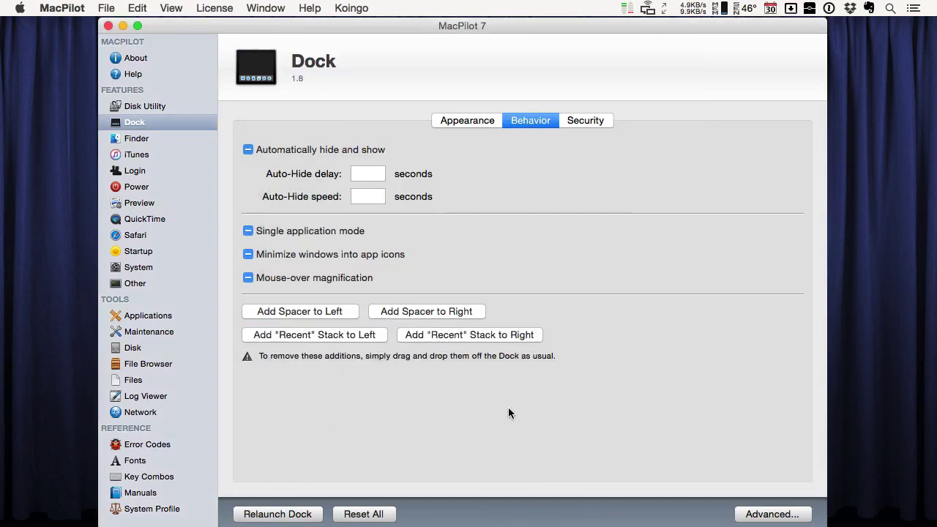
{"action": "left_click", "coordinate": [504, 502]}
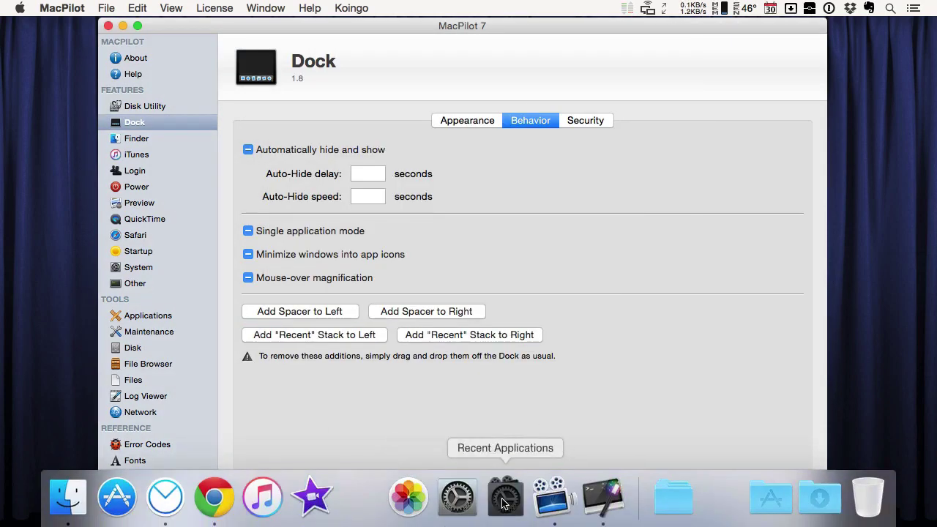
{"action": "left_click", "coordinate": [640, 181]}
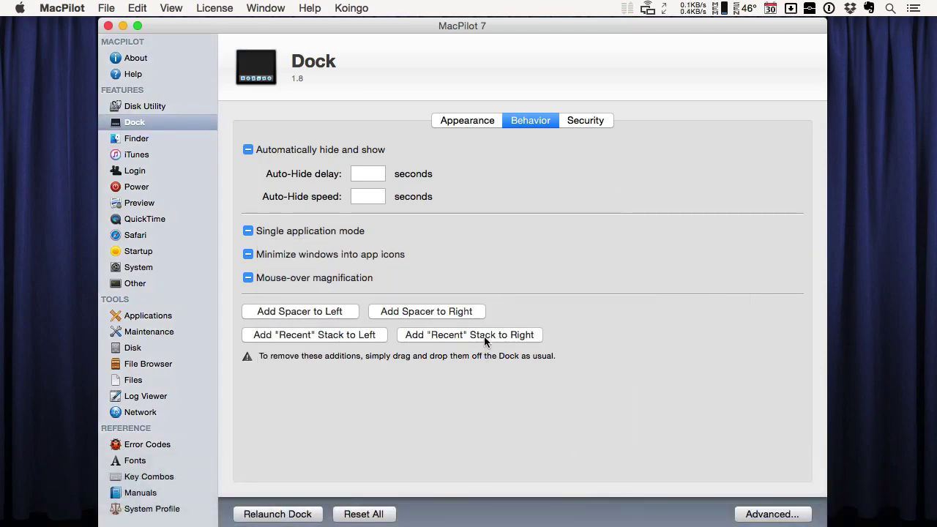
Remove the added spacers and the Recent Applications stack from the Dock
{"action": "mouse_move", "coordinate": [729, 505]}
{"action": "mouse_move", "coordinate": [374, 524]}
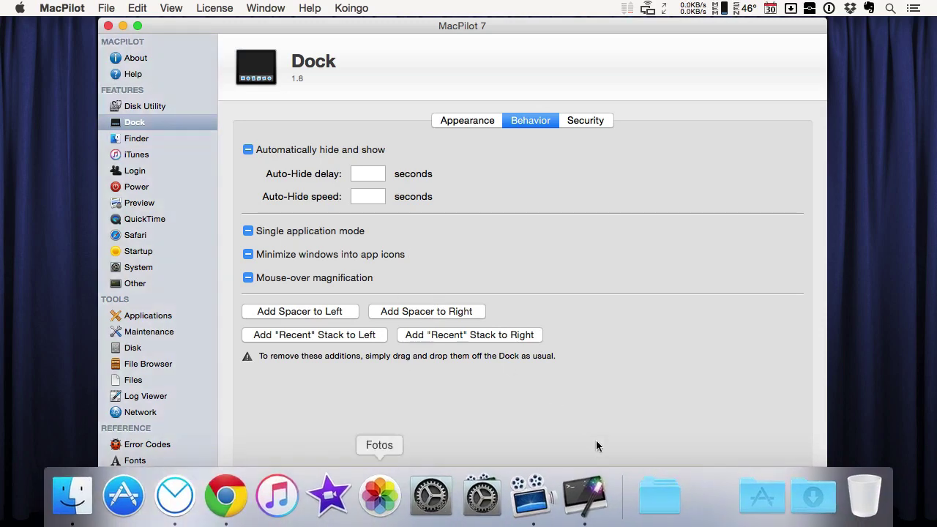
{"action": "left_click_drag", "start_coordinate": [482, 493], "coordinate": [558, 284]}
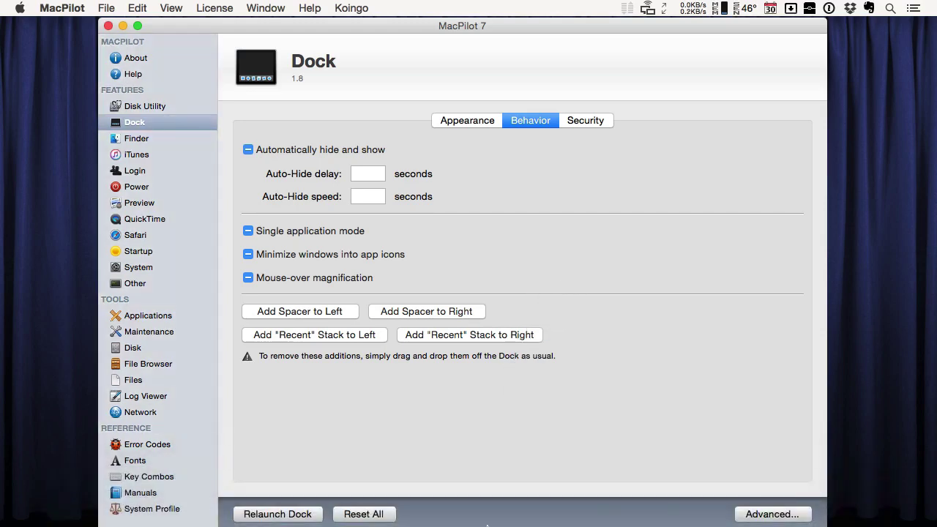
{"action": "left_click_drag", "start_coordinate": [706, 499], "coordinate": [661, 306]}
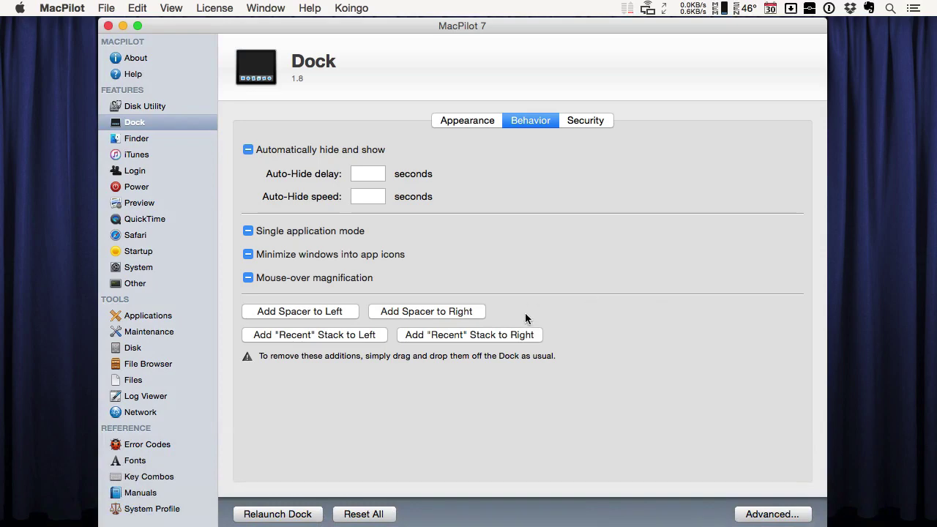
Examine the Dock security locks for screen position, contents and maximum magnification level, and return to the appearance settings
{"action": "left_click", "coordinate": [585, 122]}
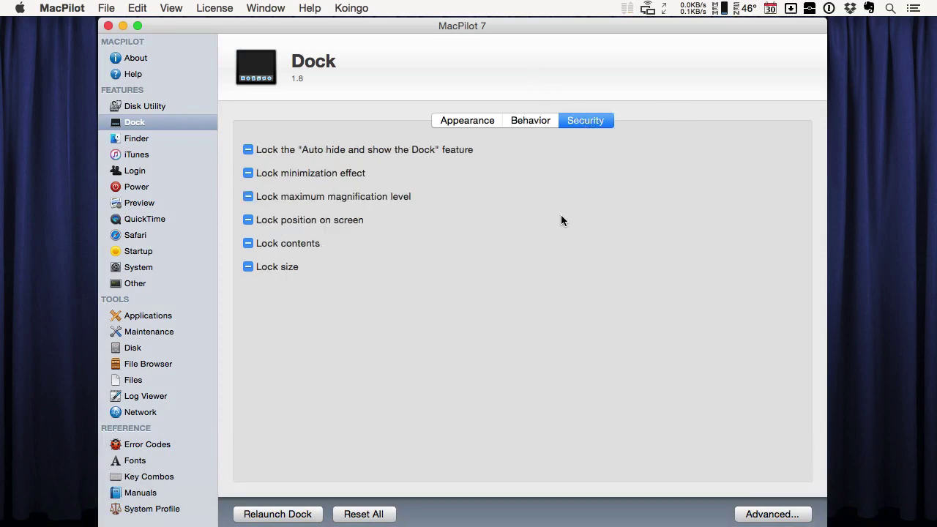
{"action": "mouse_move", "coordinate": [562, 216]}
{"action": "mouse_move", "coordinate": [277, 224]}
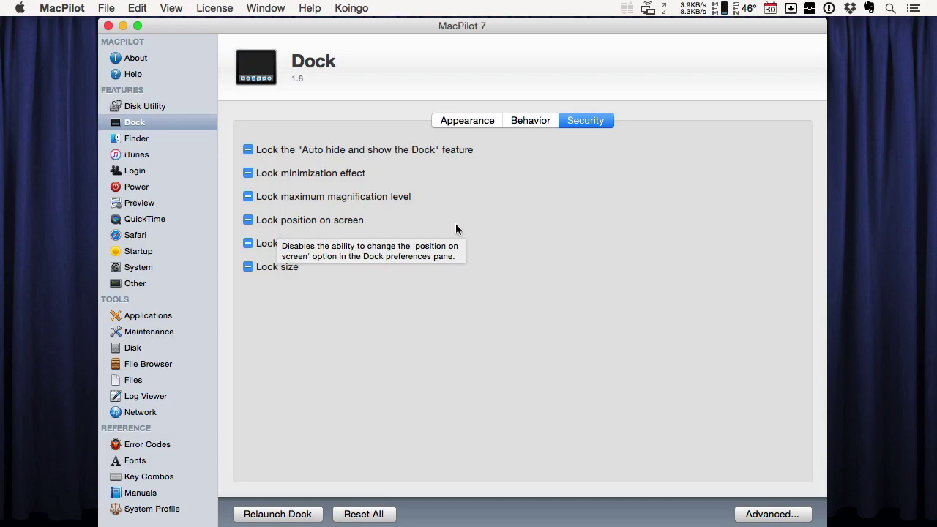
{"action": "mouse_move", "coordinate": [370, 522]}
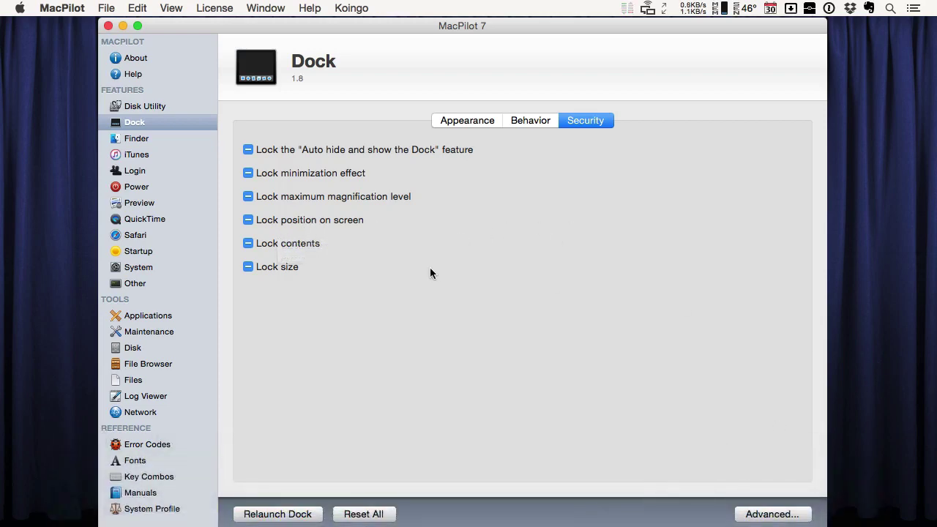
{"action": "mouse_move", "coordinate": [315, 252]}
{"action": "mouse_move", "coordinate": [369, 205]}
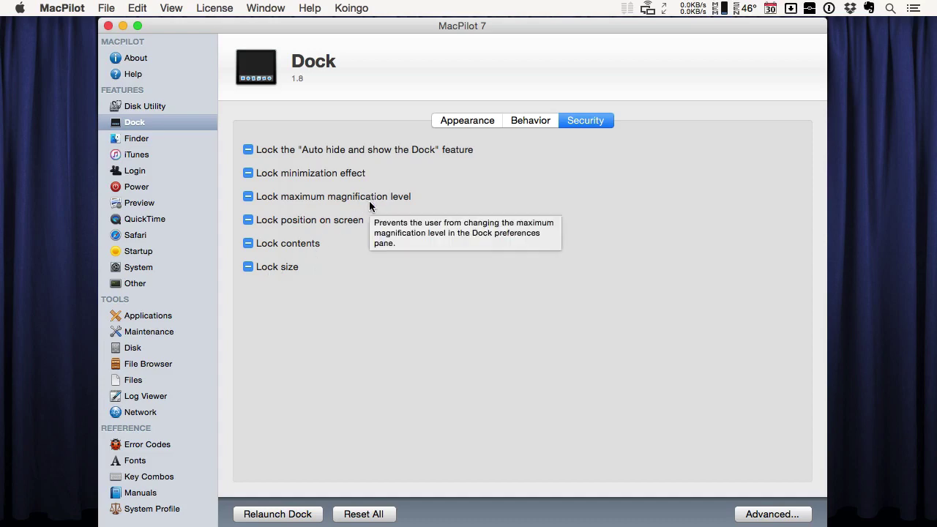
{"action": "left_click", "coordinate": [461, 123]}
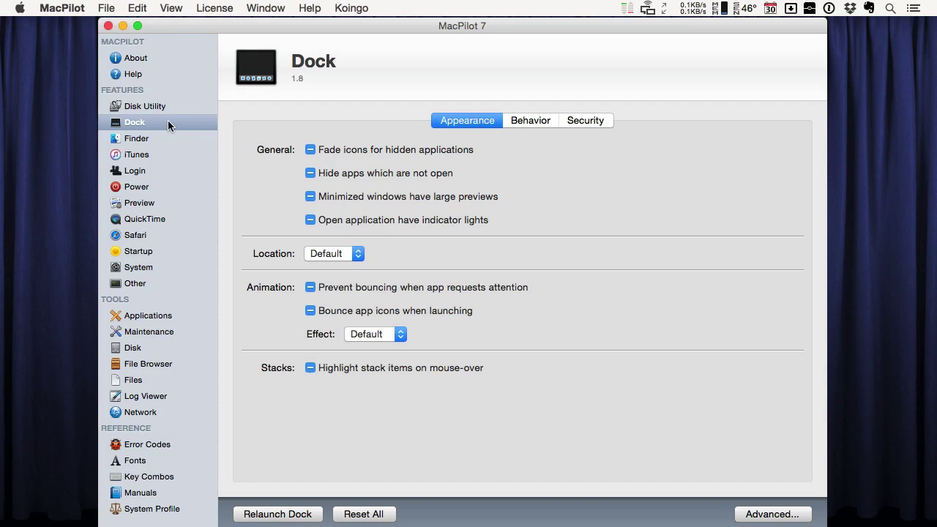
Display MacPilot's Finder appearance options, switch to Finder, and shift its Escritorio window to uncover part of the desktop
{"action": "left_click", "coordinate": [145, 140]}
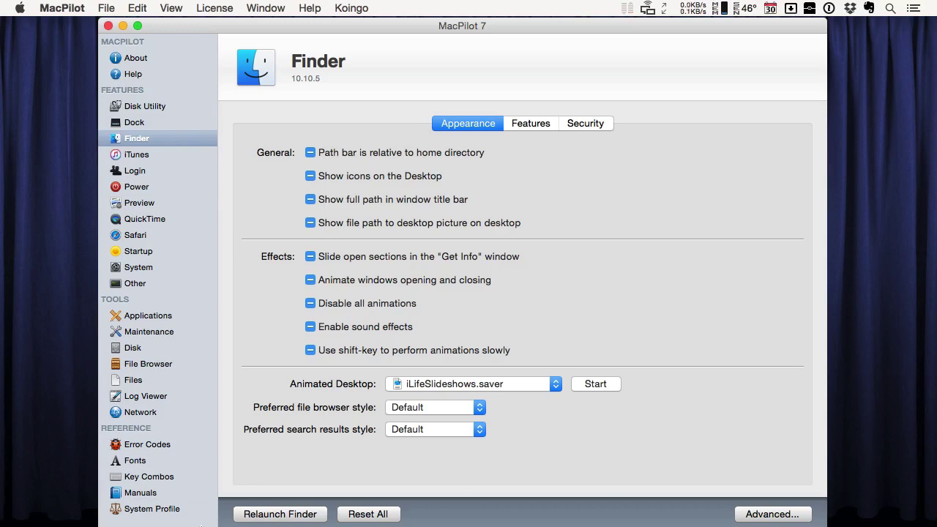
{"action": "left_click", "coordinate": [83, 494]}
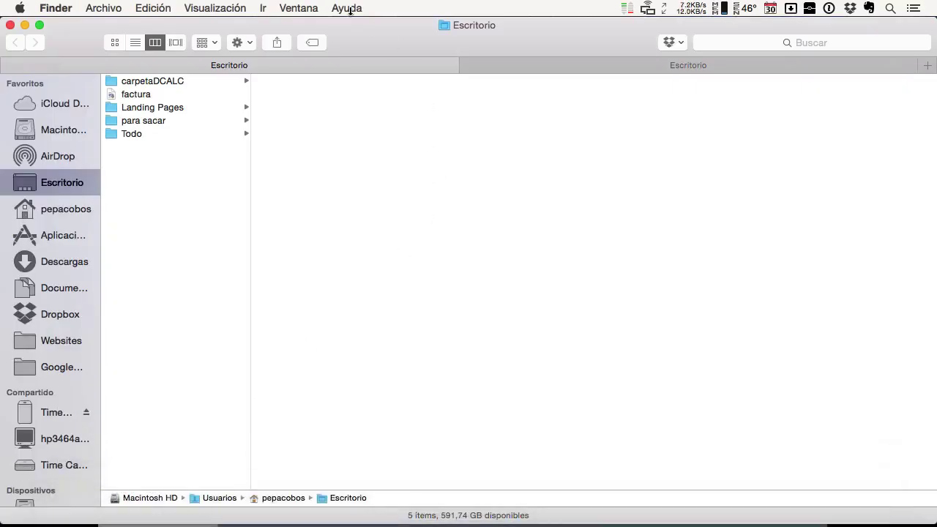
{"action": "left_click_drag", "start_coordinate": [337, 30], "coordinate": [294, 27]}
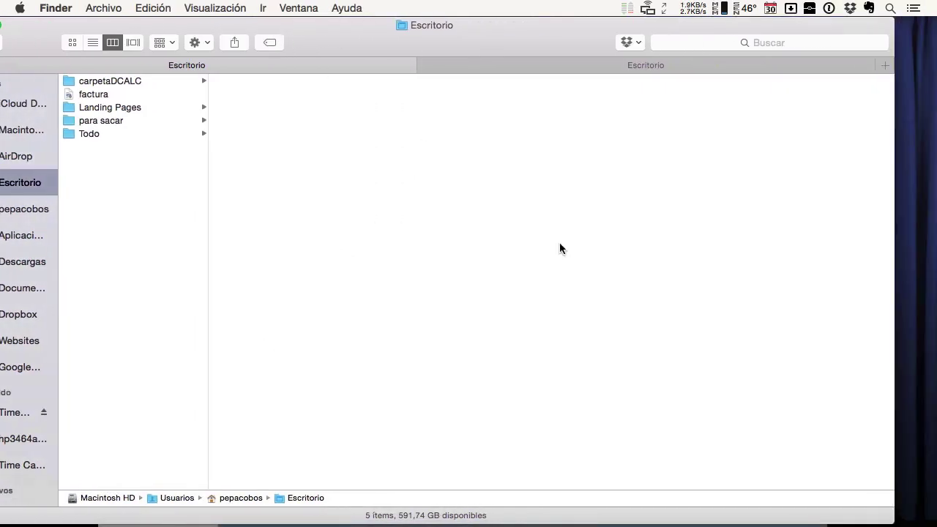
Shrink Finder's Escritorio window and move it so its whole frame fits on screen
{"action": "mouse_move", "coordinate": [894, 523]}
{"action": "left_click_drag", "start_coordinate": [895, 523], "coordinate": [671, 381]}
{"action": "left_click_drag", "start_coordinate": [361, 64], "coordinate": [454, 58]}
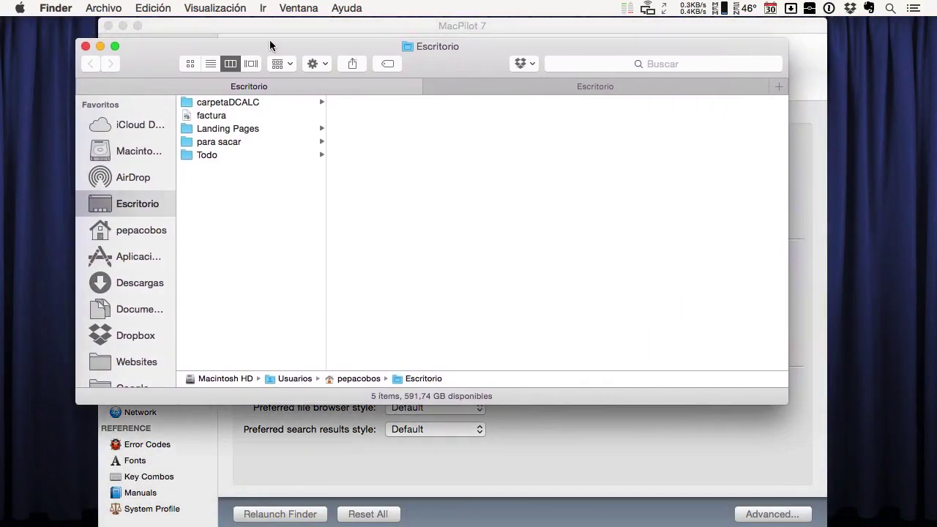
Hide the path bar and the status bar of the Escritorio window
{"action": "left_click", "coordinate": [217, 8]}
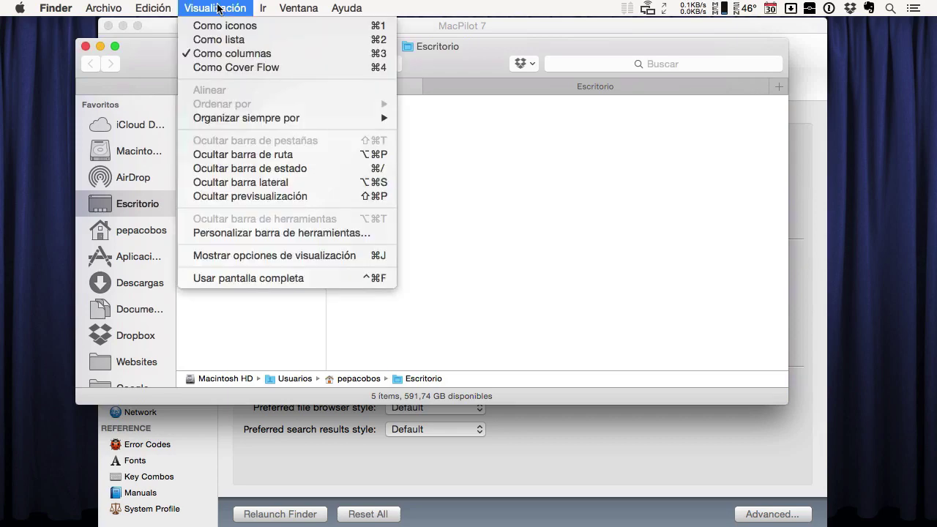
{"action": "left_click", "coordinate": [249, 155]}
{"action": "left_click", "coordinate": [222, 9]}
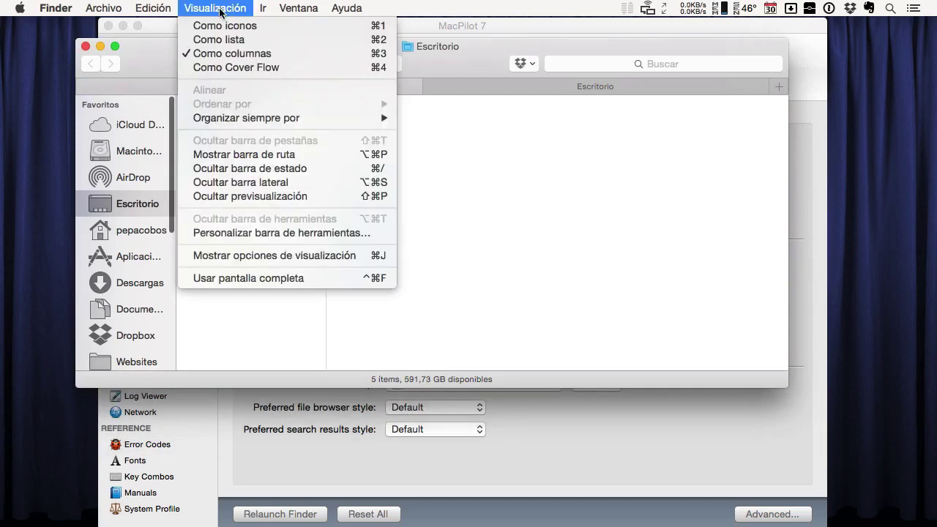
{"action": "left_click", "coordinate": [240, 170]}
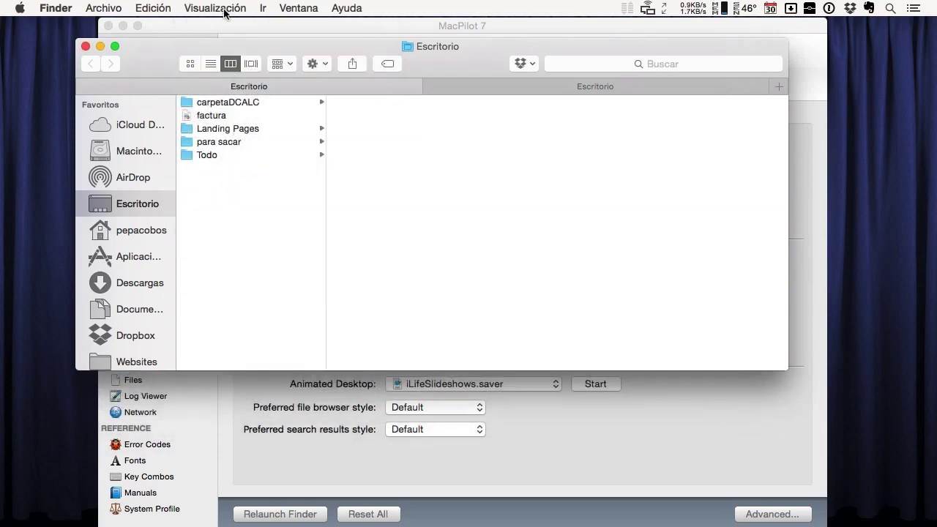
{"action": "left_click", "coordinate": [224, 8]}
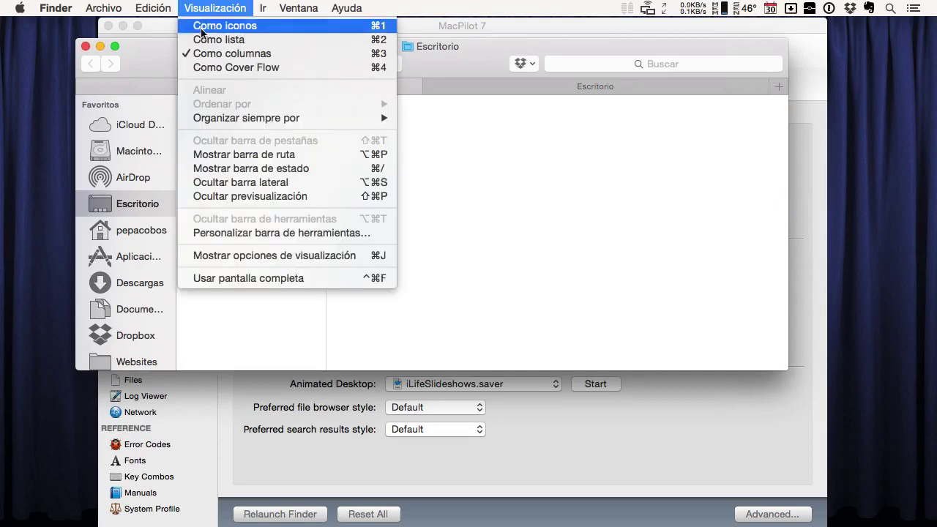
{"action": "left_click", "coordinate": [147, 57]}
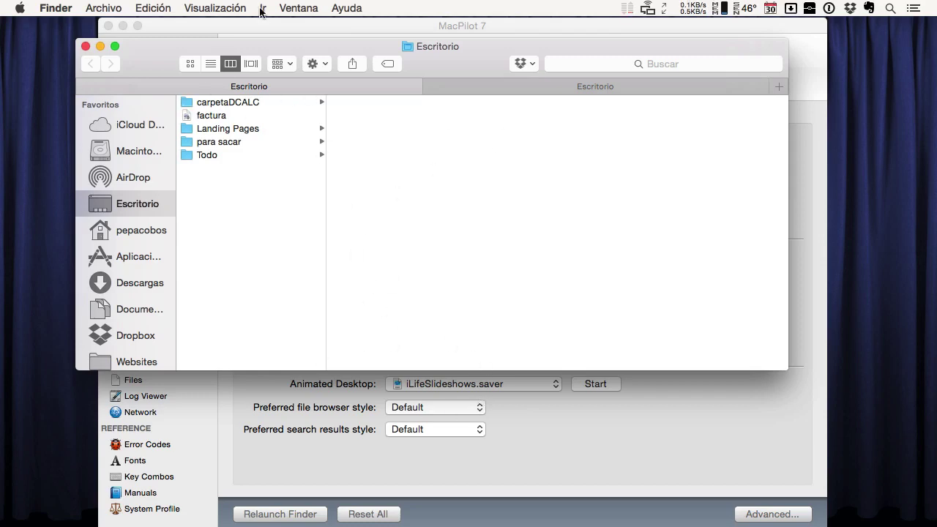
Restore the status bar and the path bar in the Escritorio window
{"action": "left_click", "coordinate": [215, 9]}
{"action": "left_click", "coordinate": [234, 168]}
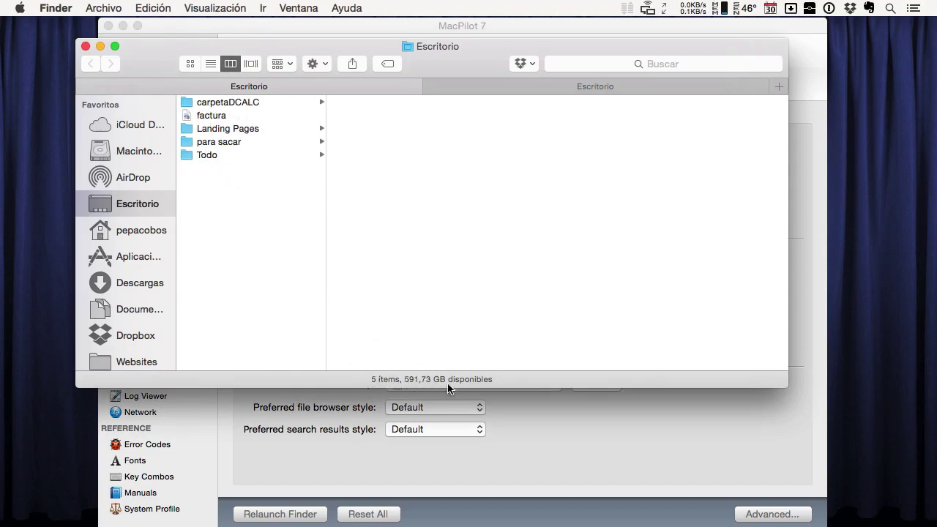
{"action": "left_click", "coordinate": [217, 8]}
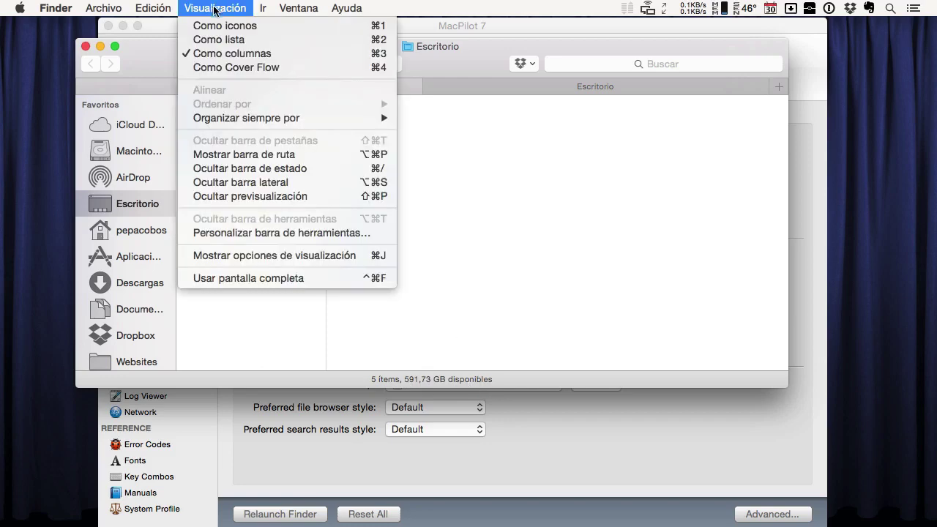
{"action": "left_click", "coordinate": [235, 154]}
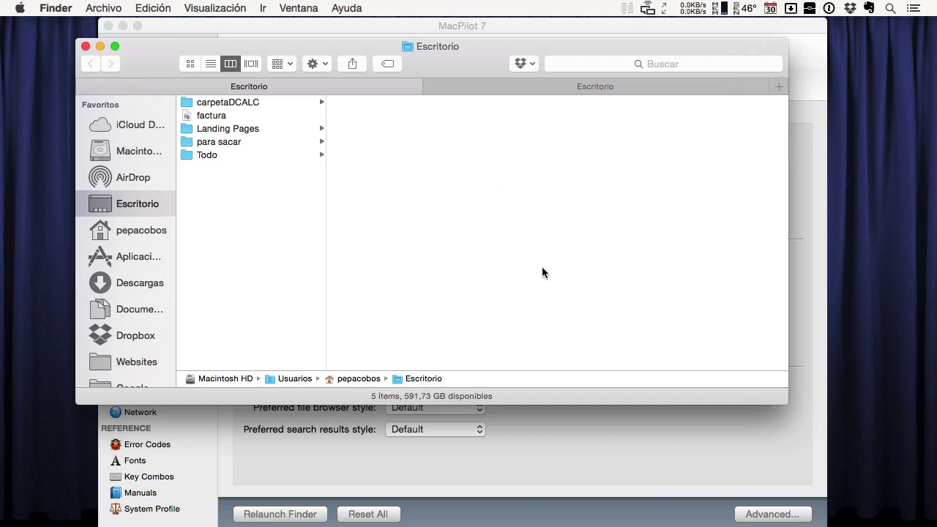
In MacPilot, enable "Path bar is relative to home directory", comparing Finder's current path bar before letting Finder quit
{"action": "left_click_drag", "start_coordinate": [443, 55], "coordinate": [506, 210]}
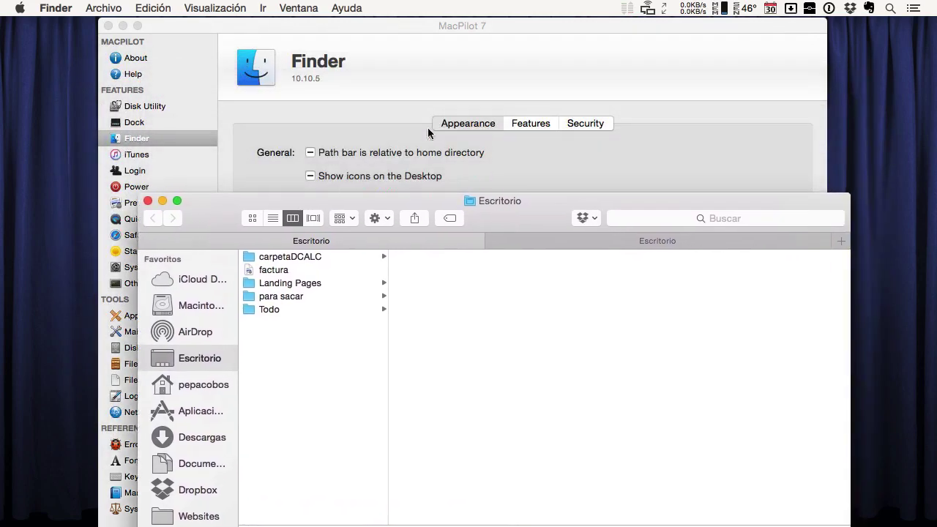
{"action": "left_click", "coordinate": [446, 136]}
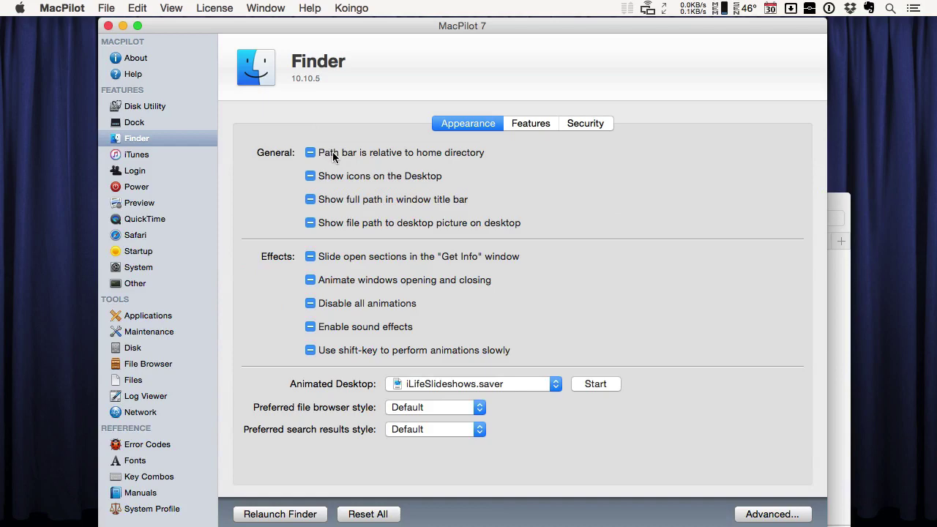
{"action": "left_click", "coordinate": [333, 152]}
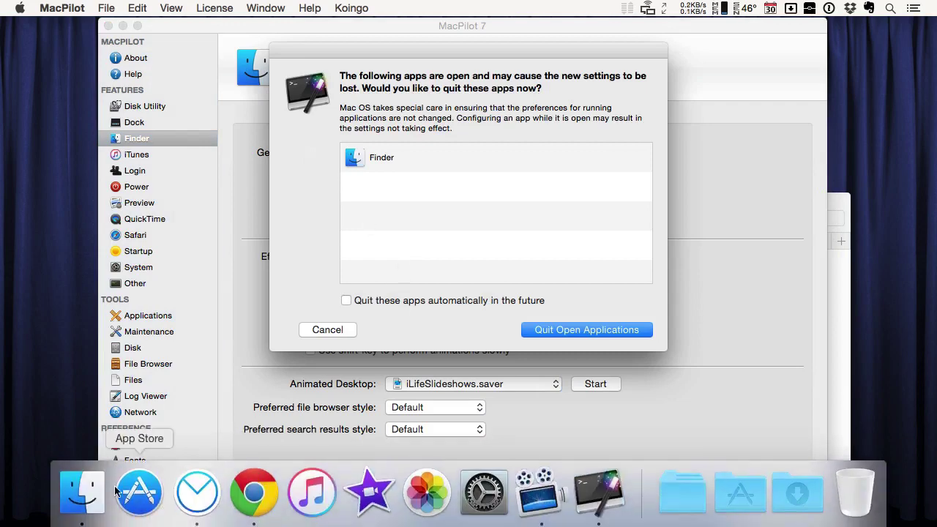
{"action": "left_click", "coordinate": [83, 490]}
{"action": "left_click_drag", "start_coordinate": [213, 222], "coordinate": [209, 15]}
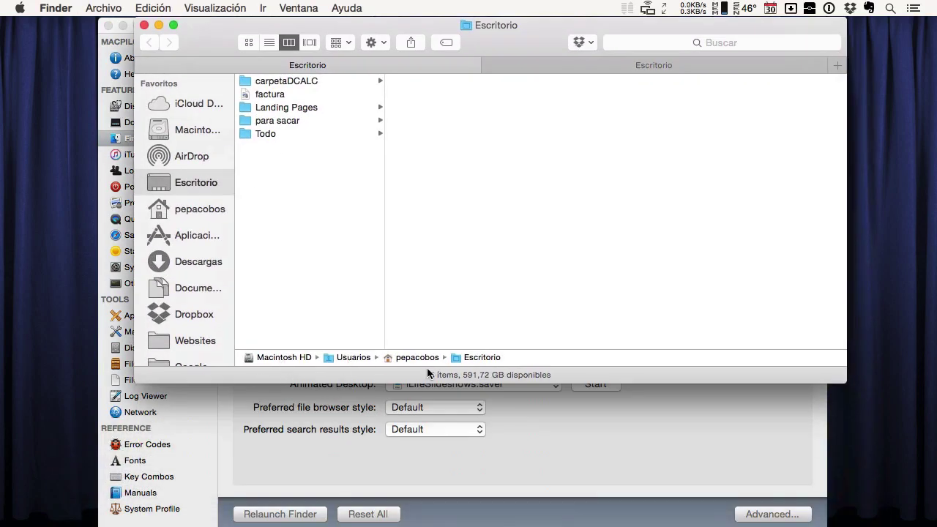
{"action": "left_click", "coordinate": [578, 464]}
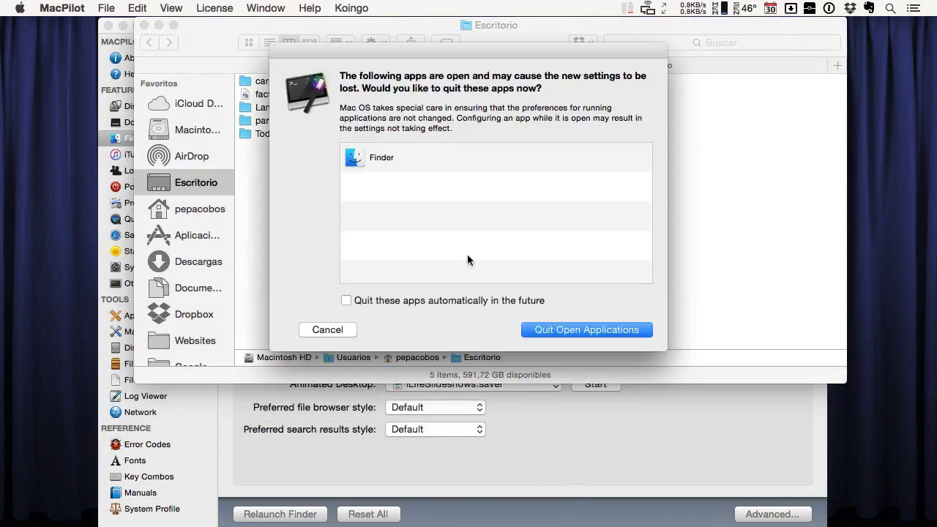
{"action": "left_click", "coordinate": [571, 328]}
Reopen Finder, then shrink and reposition its Escritorio window to inspect the path bar
{"action": "mouse_move", "coordinate": [130, 505]}
{"action": "left_click", "coordinate": [80, 492]}
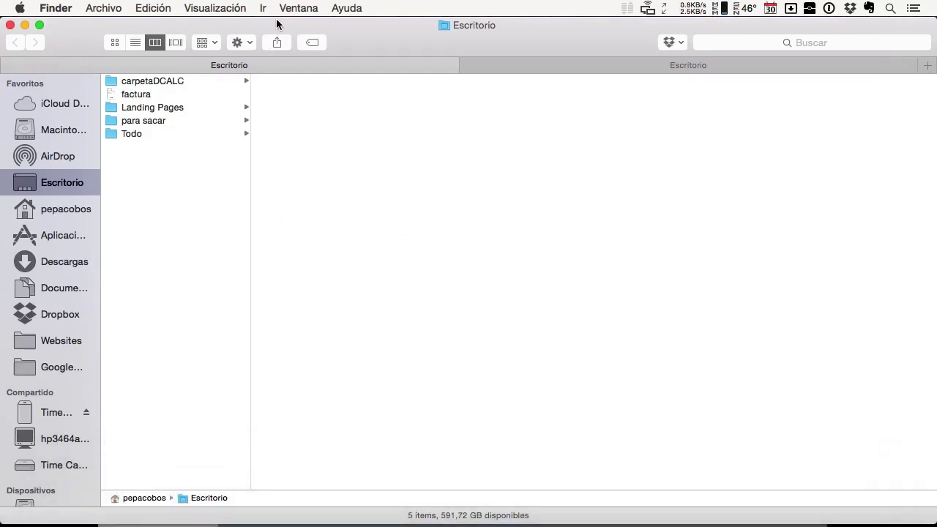
{"action": "left_click_drag", "start_coordinate": [278, 22], "coordinate": [284, 22]}
{"action": "left_click_drag", "start_coordinate": [933, 519], "coordinate": [611, 362]}
{"action": "left_click_drag", "start_coordinate": [150, 340], "coordinate": [322, 344]}
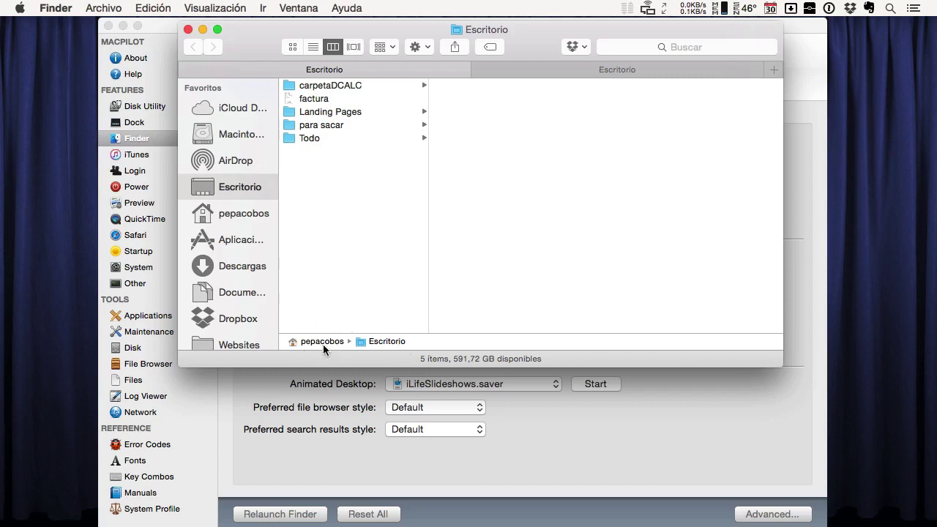
Return to MacPilot and shift its window slightly sideways on the desktop
{"action": "left_click", "coordinate": [334, 377]}
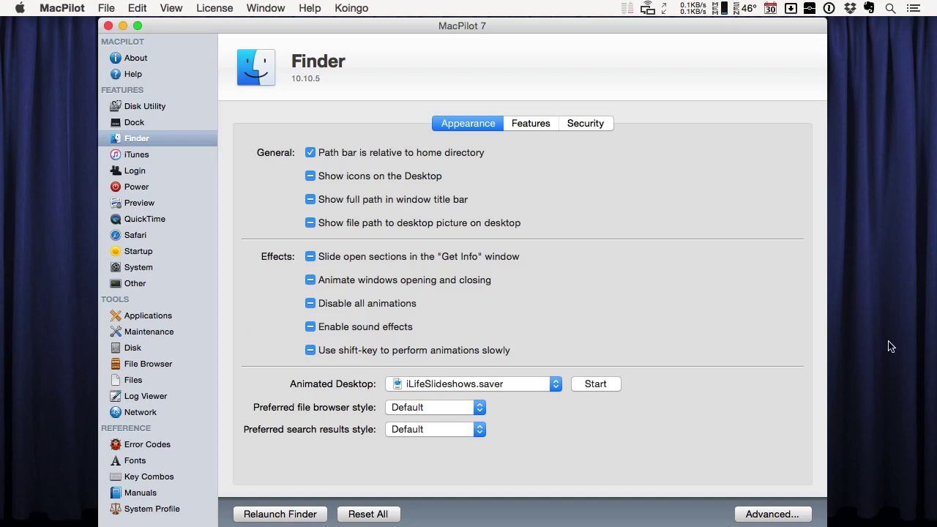
{"action": "left_click_drag", "start_coordinate": [647, 33], "coordinate": [466, 32]}
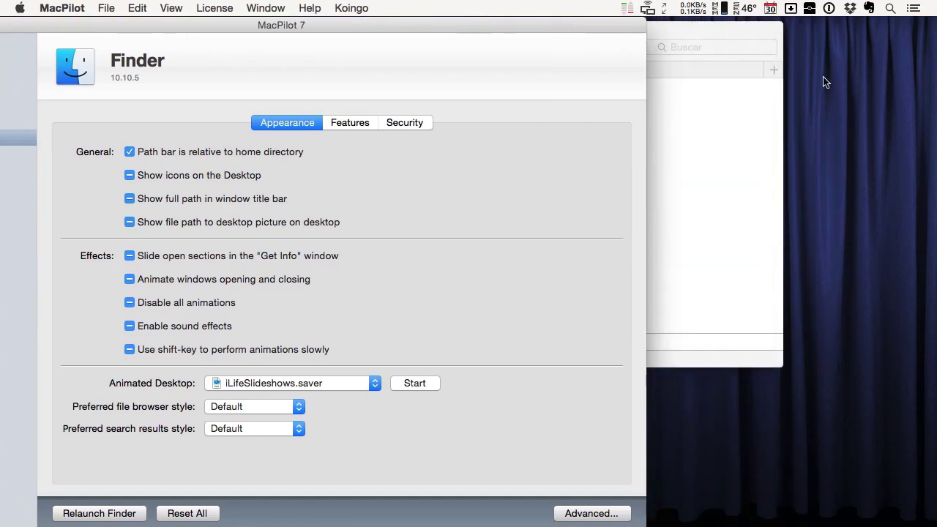
{"action": "left_click_drag", "start_coordinate": [577, 31], "coordinate": [712, 36]}
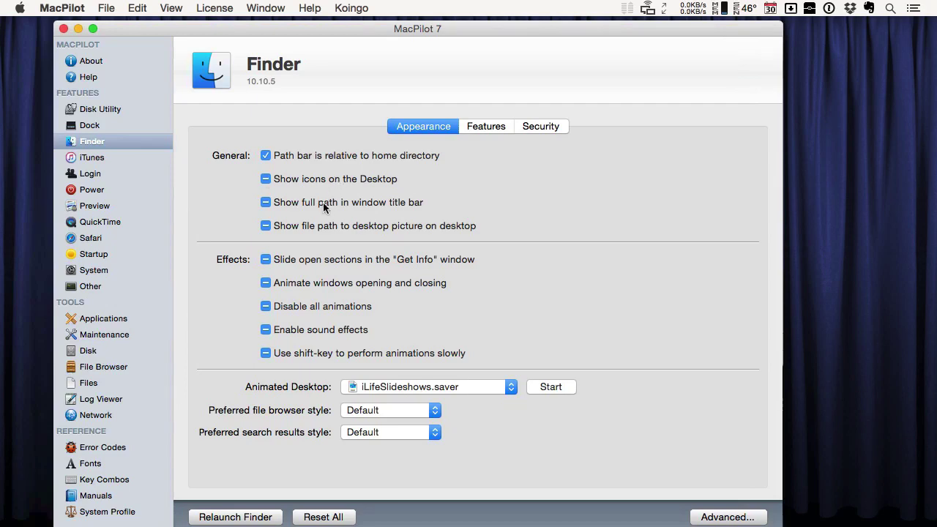
Move the Finder window aside, enable "Show full path in window title bar" in MacPilot, and let Finder quit
{"action": "left_click", "coordinate": [84, 493]}
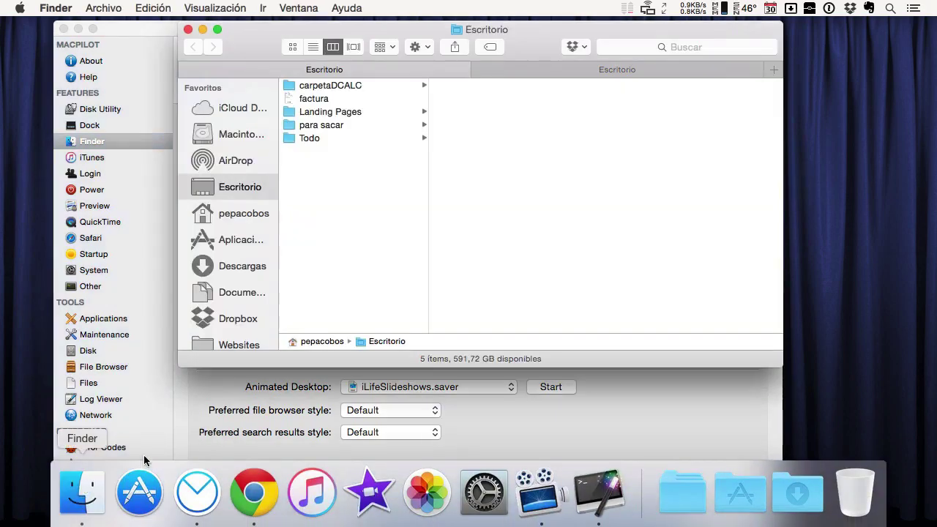
{"action": "left_click_drag", "start_coordinate": [413, 29], "coordinate": [593, 259]}
{"action": "left_click", "coordinate": [454, 188]}
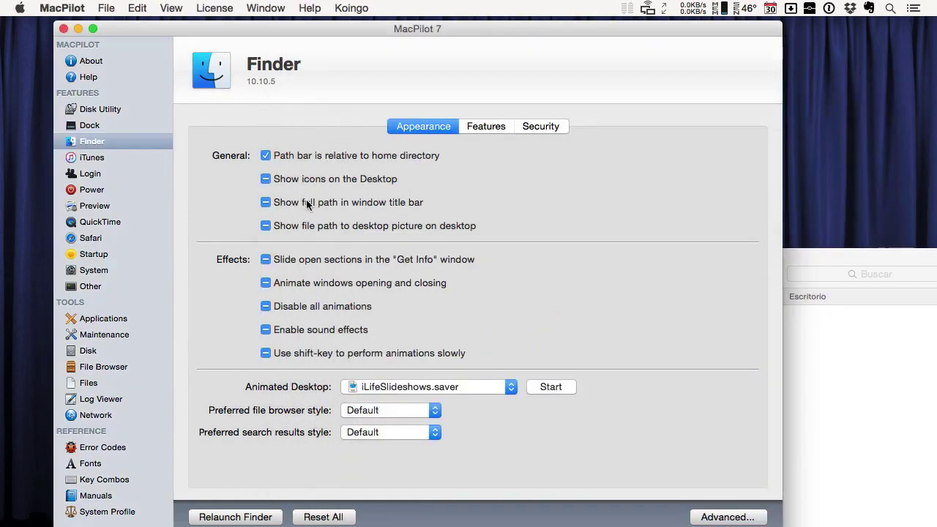
{"action": "left_click", "coordinate": [265, 203]}
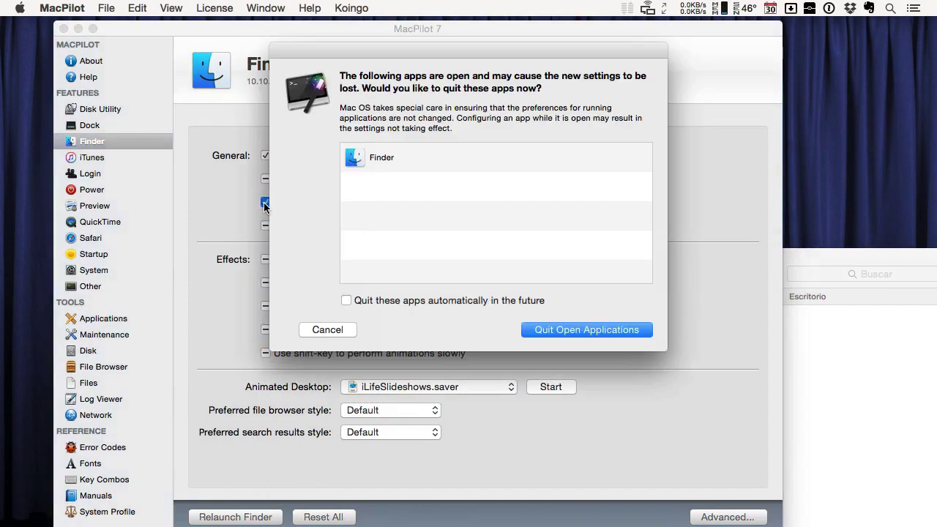
{"action": "left_click", "coordinate": [564, 329]}
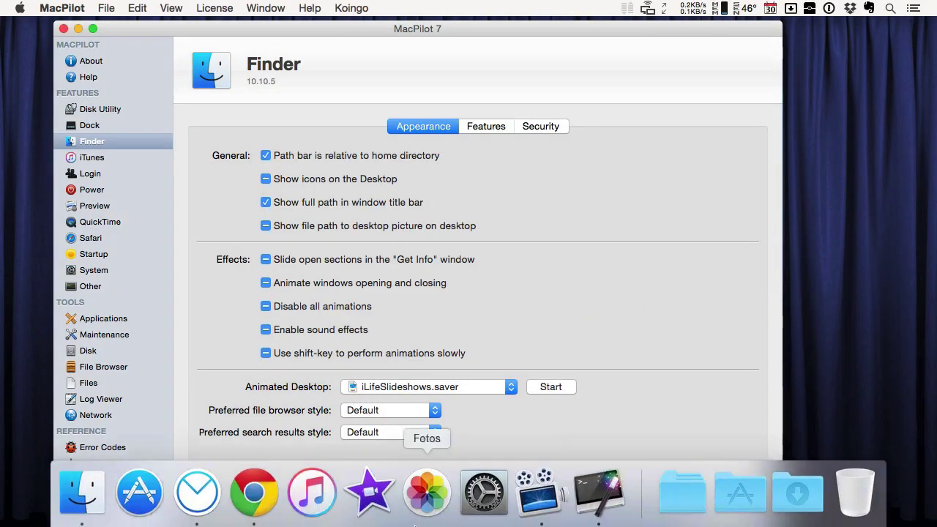
Reopen Finder, shrink its window, and place it over MacPilot to show the full path in the title bar
{"action": "left_click", "coordinate": [82, 492]}
{"action": "left_click_drag", "start_coordinate": [933, 521], "coordinate": [530, 410]}
{"action": "left_click_drag", "start_coordinate": [332, 24], "coordinate": [519, 44]}
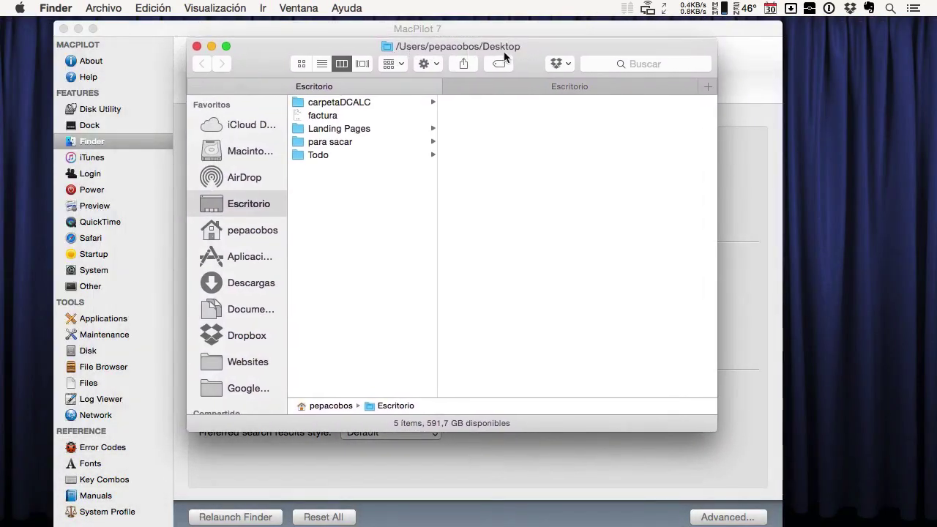
{"action": "left_click_drag", "start_coordinate": [404, 53], "coordinate": [448, 98]}
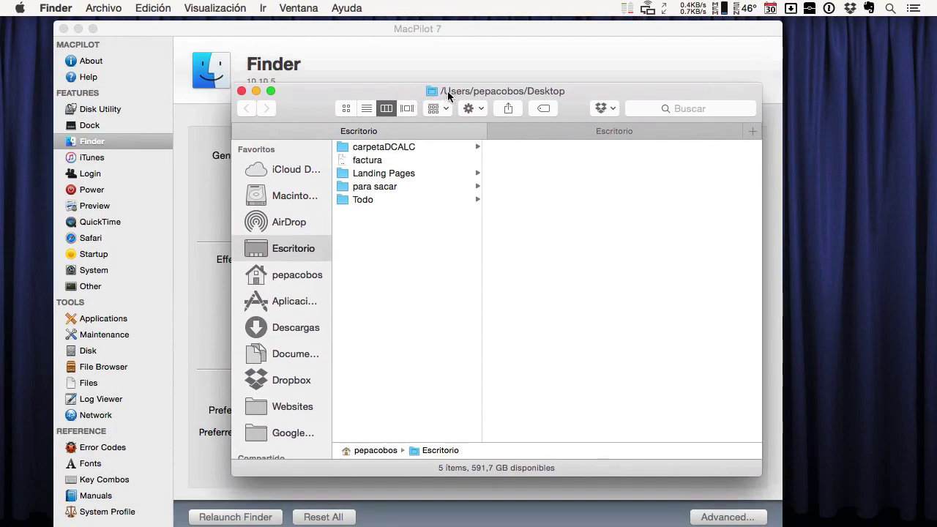
Return to MacPilot, display Finder's feature options, and read the description of the "Quit Finder" option
{"action": "left_click", "coordinate": [376, 62]}
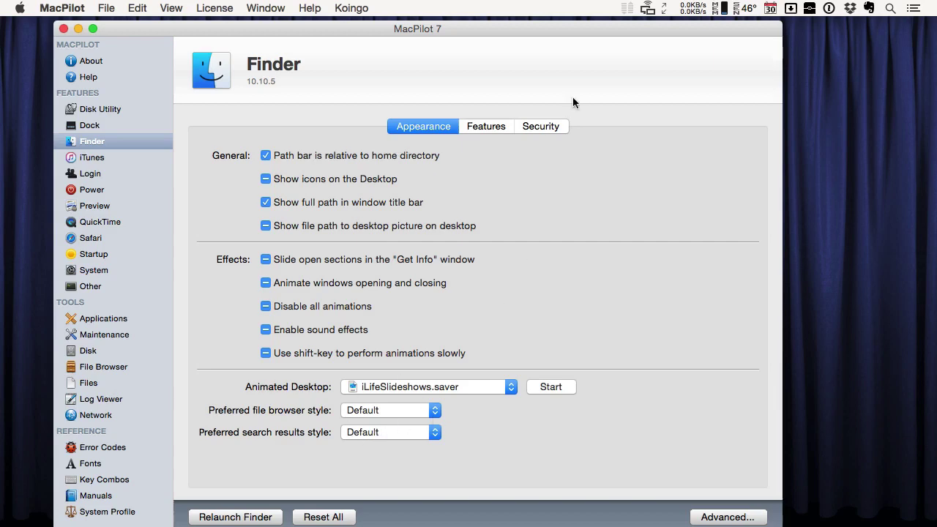
{"action": "left_click", "coordinate": [487, 127]}
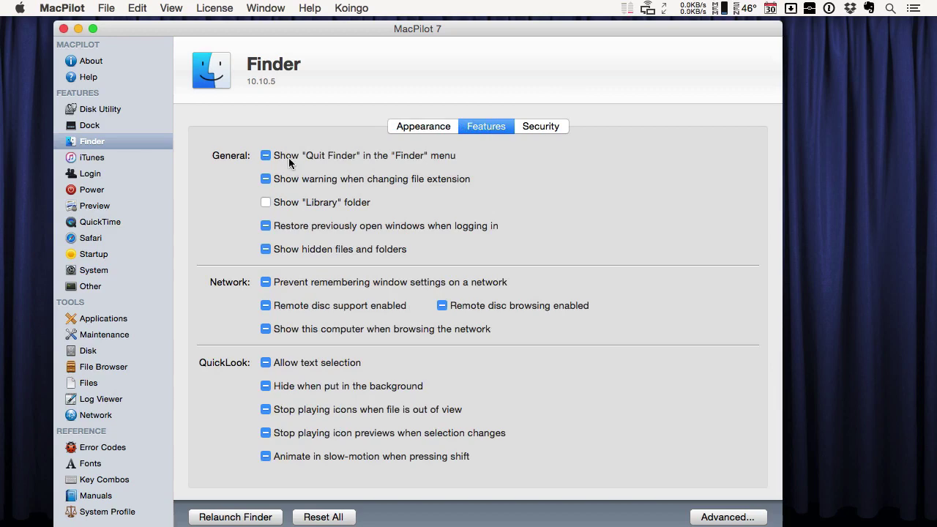
{"action": "mouse_move", "coordinate": [289, 159]}
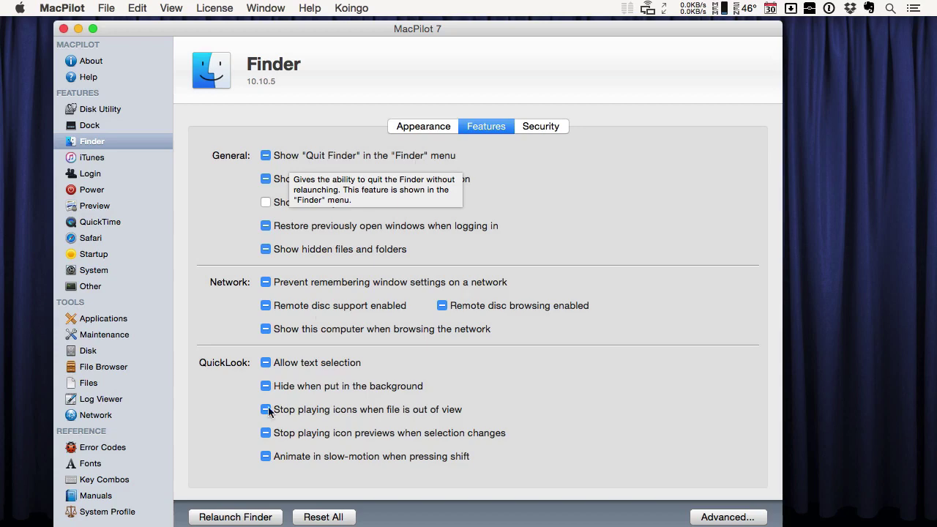
Check Finder's application commands for a quit entry, and return to MacPilot's Finder features
{"action": "mouse_move", "coordinate": [253, 506]}
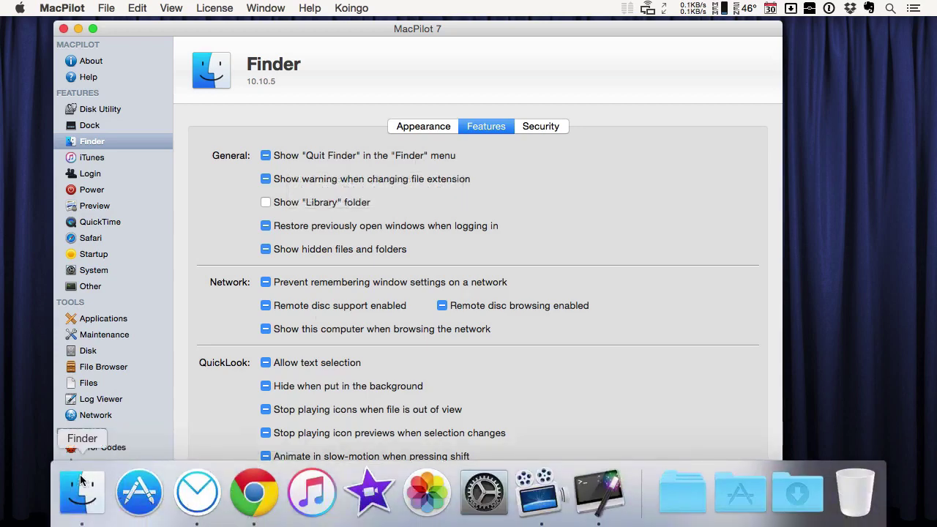
{"action": "left_click", "coordinate": [83, 481]}
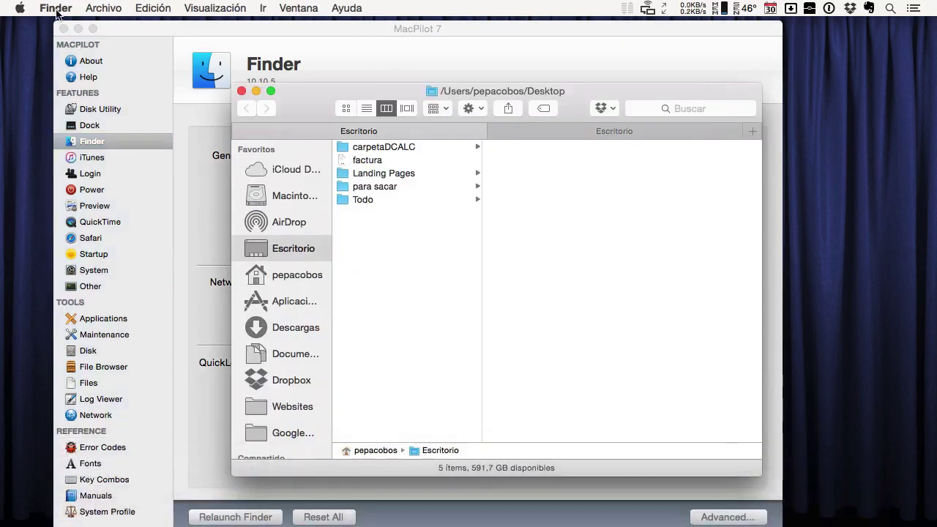
{"action": "left_click", "coordinate": [56, 9]}
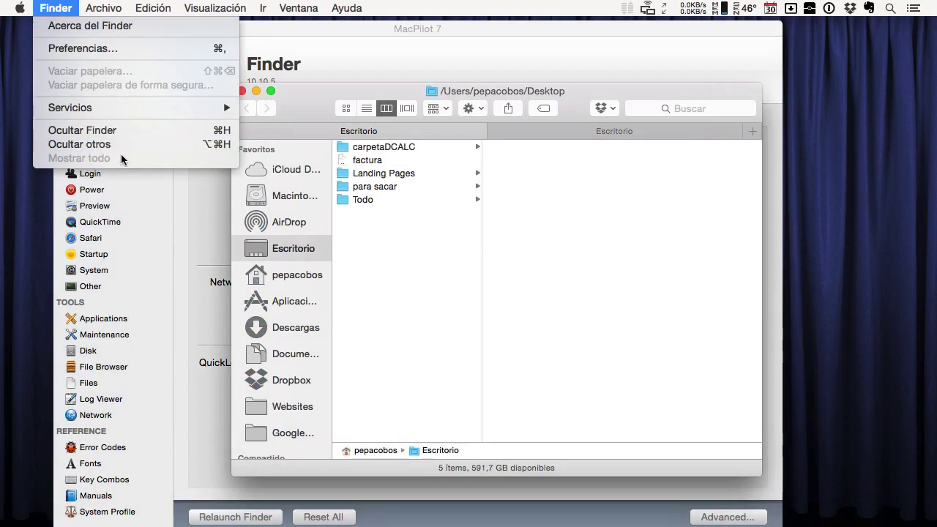
{"action": "left_click", "coordinate": [312, 102]}
{"action": "left_click", "coordinate": [347, 64]}
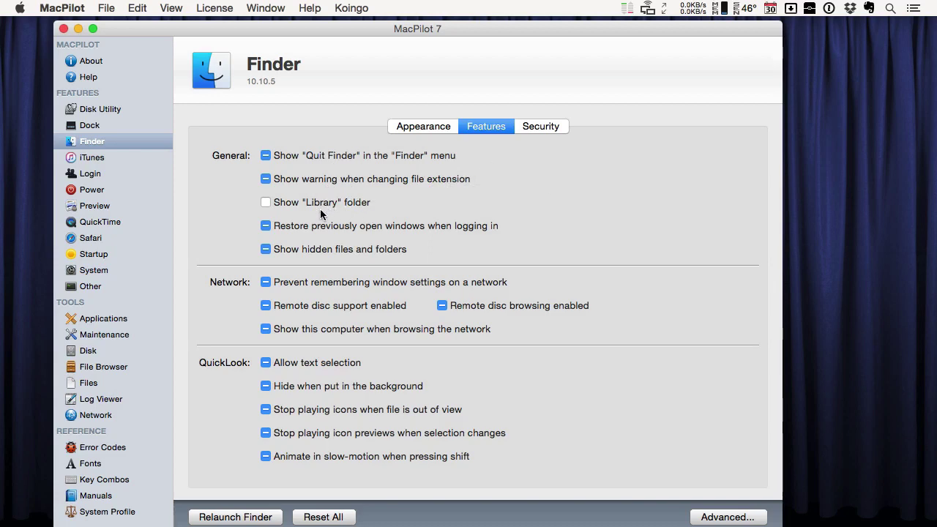
Switch to Finder, show the home folder, and check Finder's navigation commands for a Library entry, including the alternate items
{"action": "left_click", "coordinate": [82, 495]}
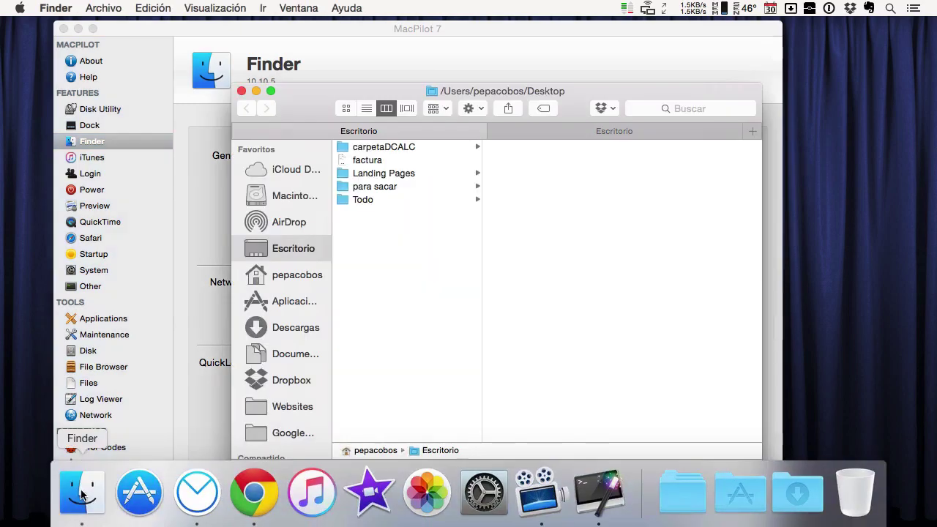
{"action": "left_click", "coordinate": [290, 277]}
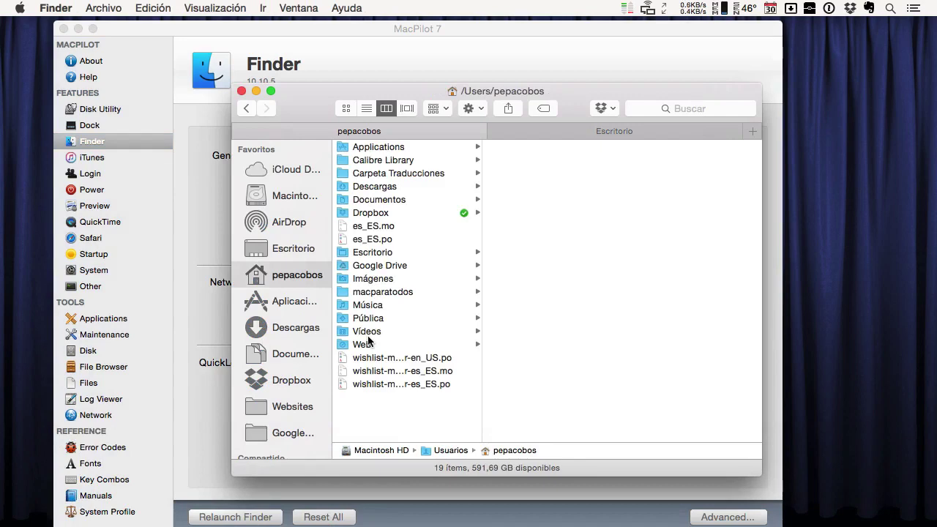
{"action": "left_click", "coordinate": [259, 9]}
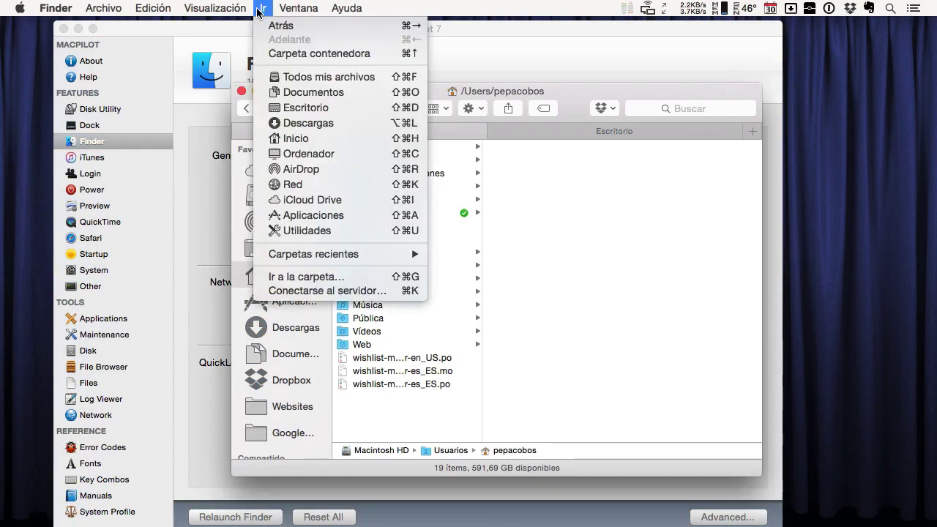
{"action": "key", "text": "alt"}
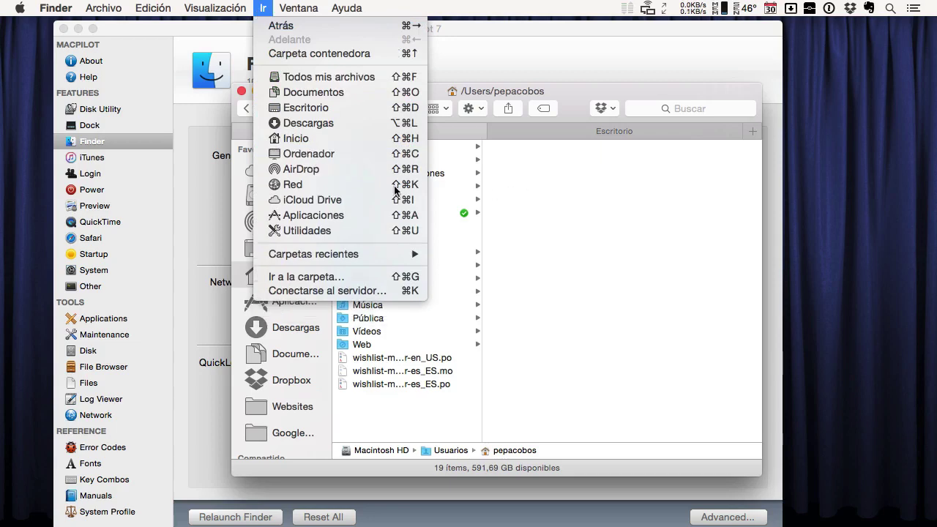
Enable "Show "Library" folder" in MacPilot, open the Librería folder in Finder's home folder, and close the Finder window
{"action": "left_click", "coordinate": [203, 184]}
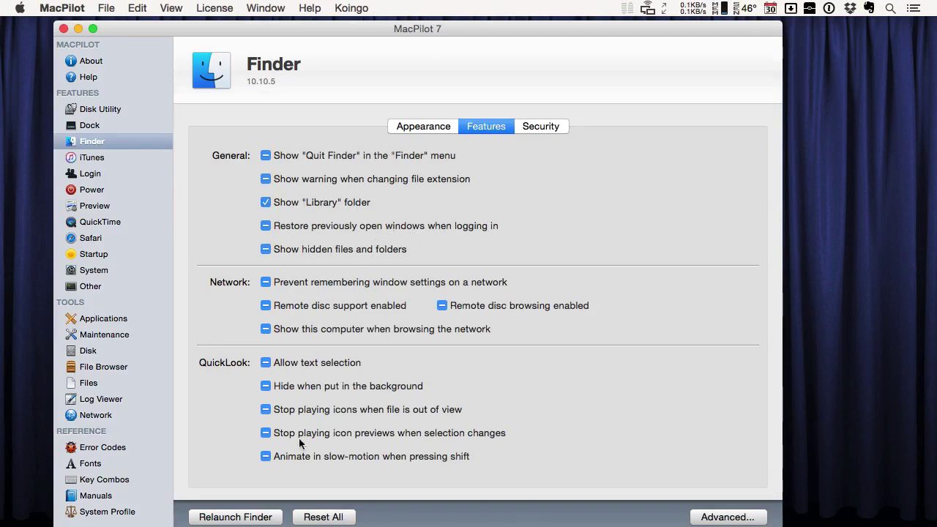
{"action": "left_click", "coordinate": [88, 502]}
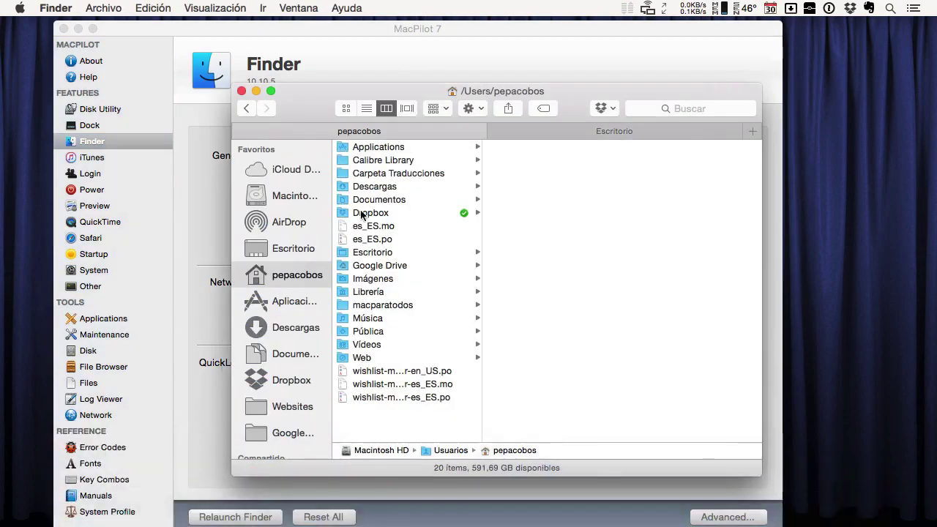
{"action": "left_click", "coordinate": [369, 293]}
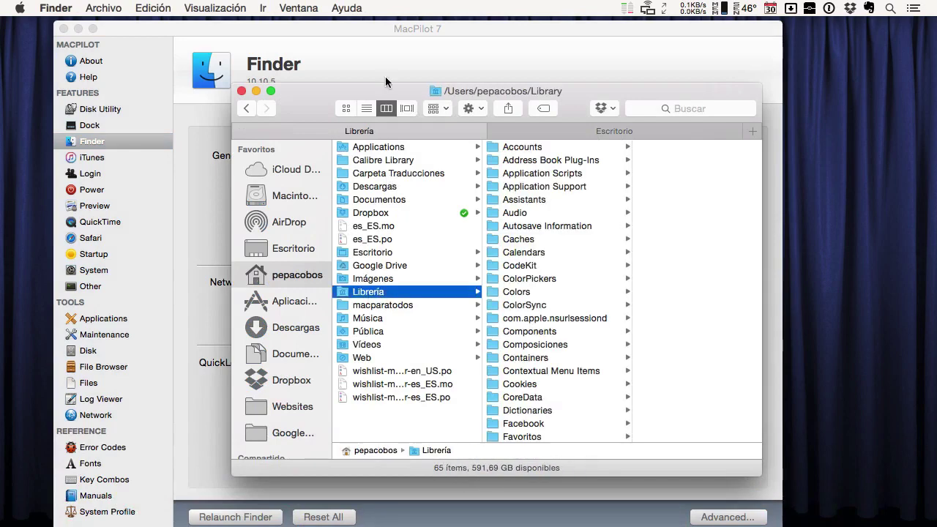
{"action": "left_click", "coordinate": [243, 90]}
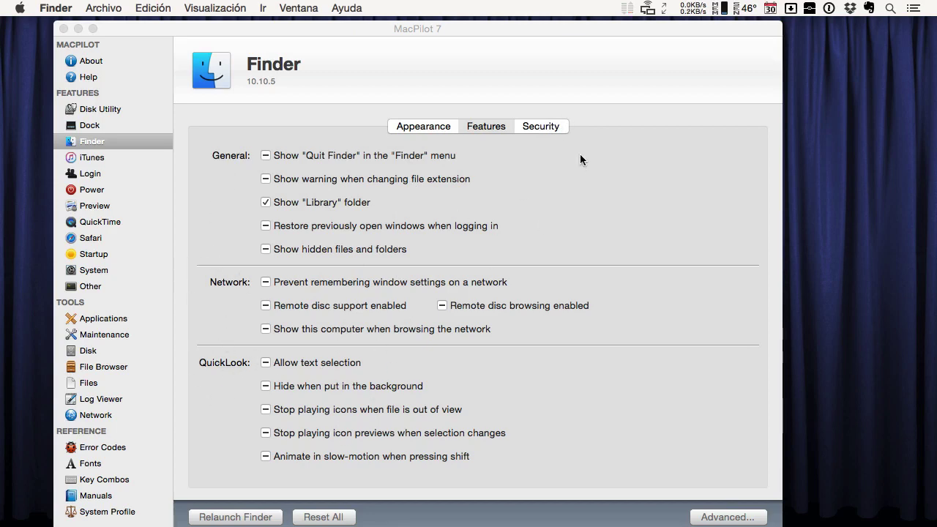
Display Finder's security options in MacPilot, view the interface simplicity levels, and read the descriptions of the disc and folder restrictions
{"action": "left_click", "coordinate": [540, 126]}
{"action": "left_click", "coordinate": [540, 126]}
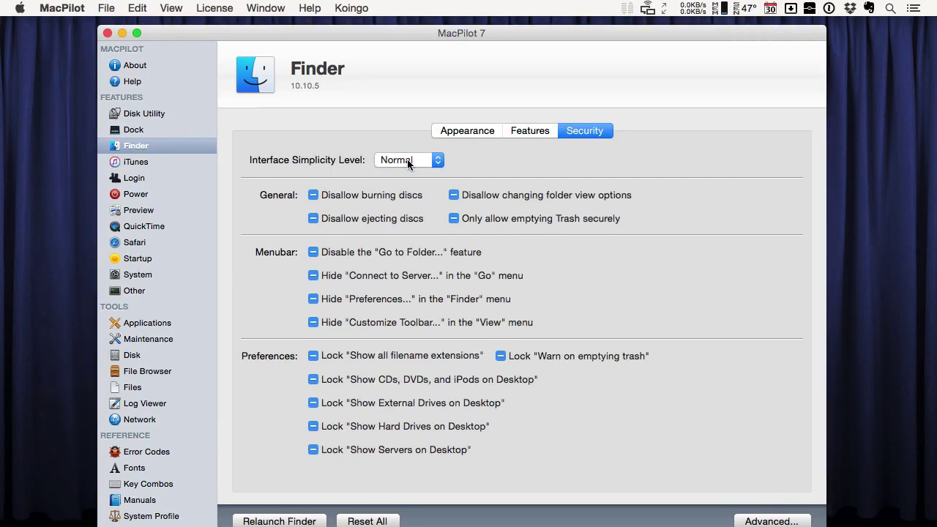
{"action": "left_click", "coordinate": [406, 160]}
{"action": "left_click", "coordinate": [456, 174]}
{"action": "mouse_move", "coordinate": [370, 221]}
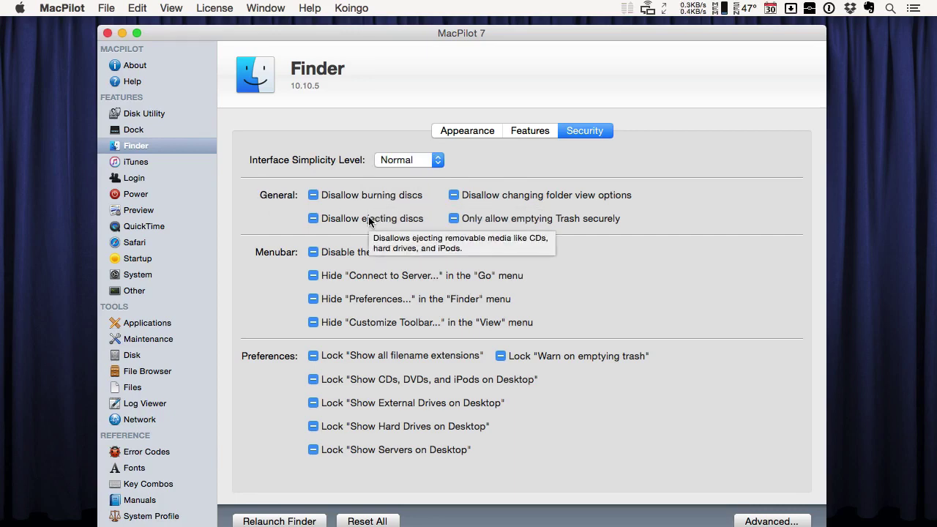
{"action": "mouse_move", "coordinate": [637, 200]}
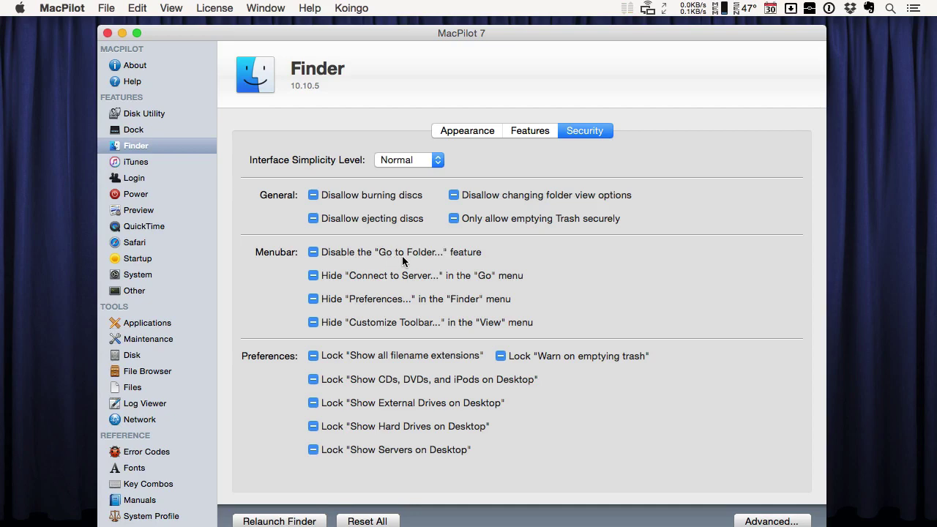
{"action": "mouse_move", "coordinate": [463, 257]}
Revisit the Dock and Finder settings, and review the Disk Utility and iTunes options
{"action": "left_click", "coordinate": [143, 132]}
{"action": "left_click", "coordinate": [139, 144]}
{"action": "left_click", "coordinate": [146, 114]}
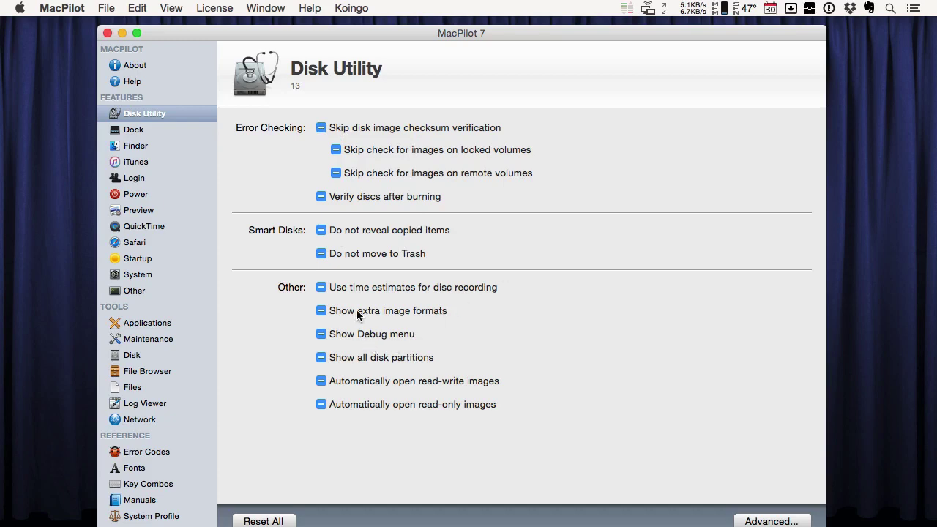
{"action": "left_click", "coordinate": [139, 163]}
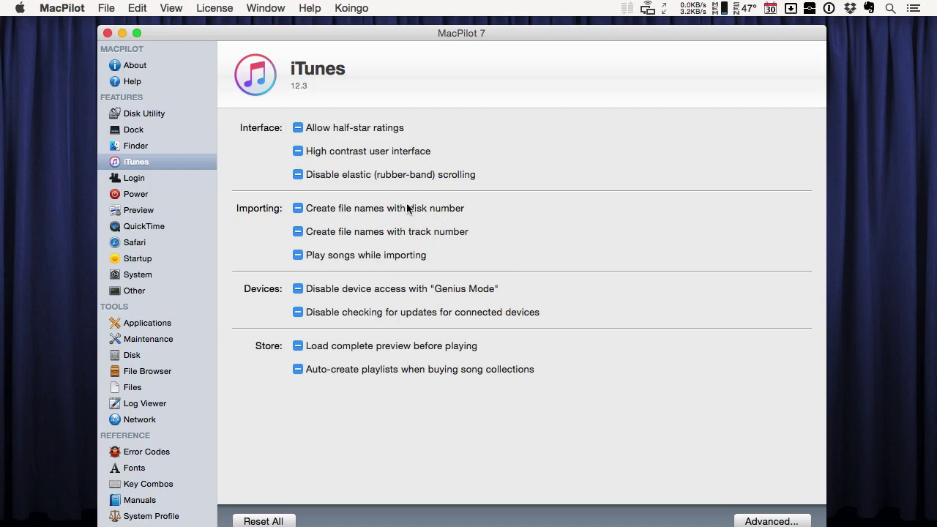
Review the Login settings, covering the general options, users, launch items and launch agents, and return to the general options
{"action": "left_click", "coordinate": [136, 178]}
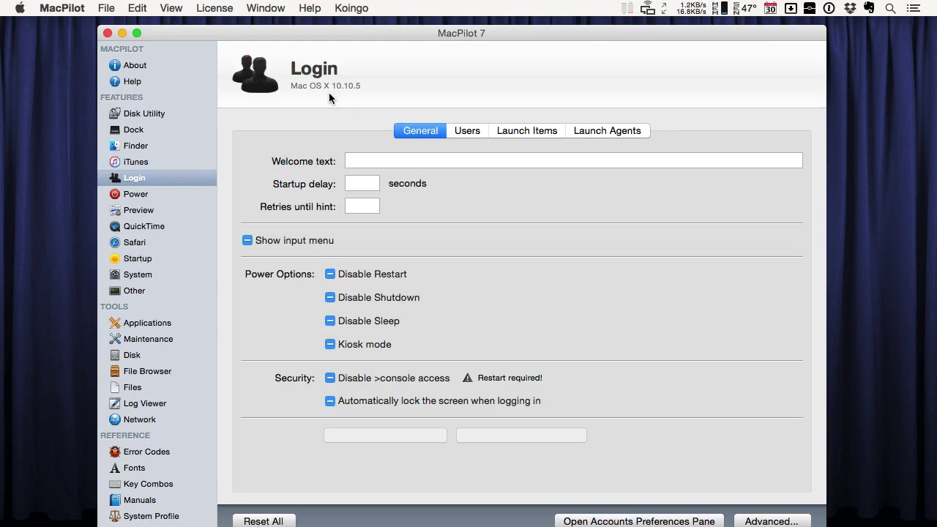
{"action": "left_click", "coordinate": [368, 160]}
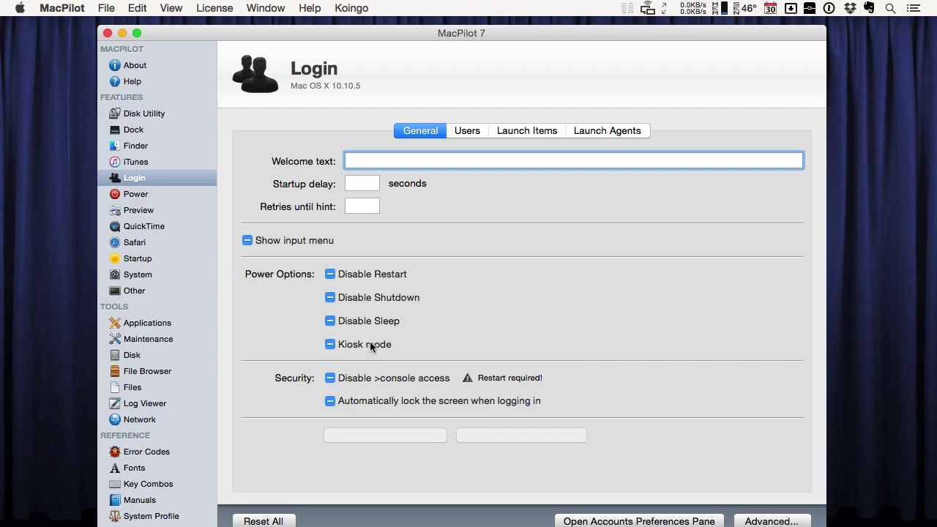
{"action": "left_click", "coordinate": [459, 132]}
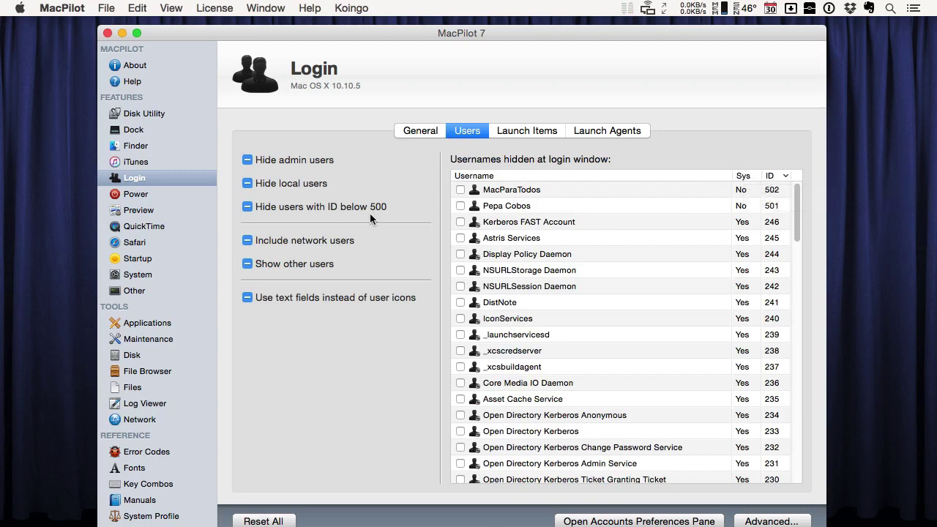
{"action": "left_click", "coordinate": [519, 132]}
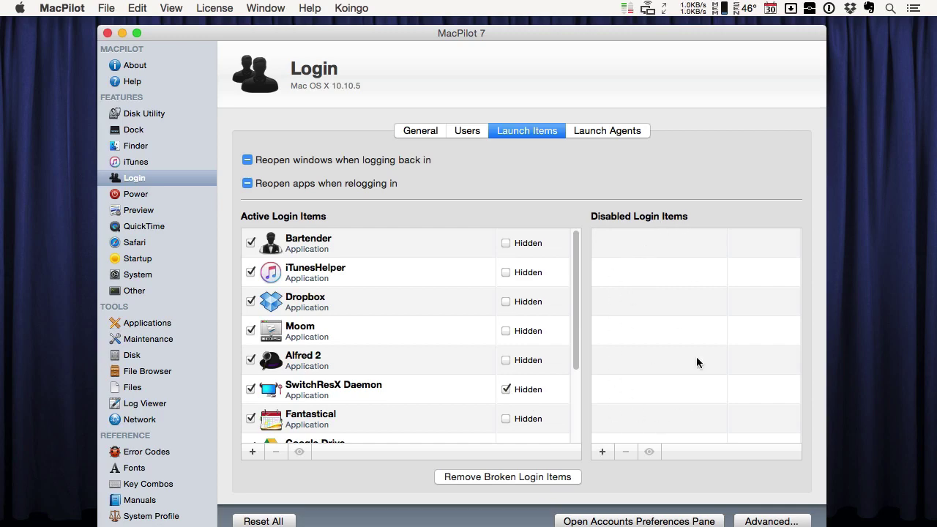
{"action": "left_click", "coordinate": [612, 132]}
{"action": "left_click", "coordinate": [537, 130]}
{"action": "left_click", "coordinate": [408, 130]}
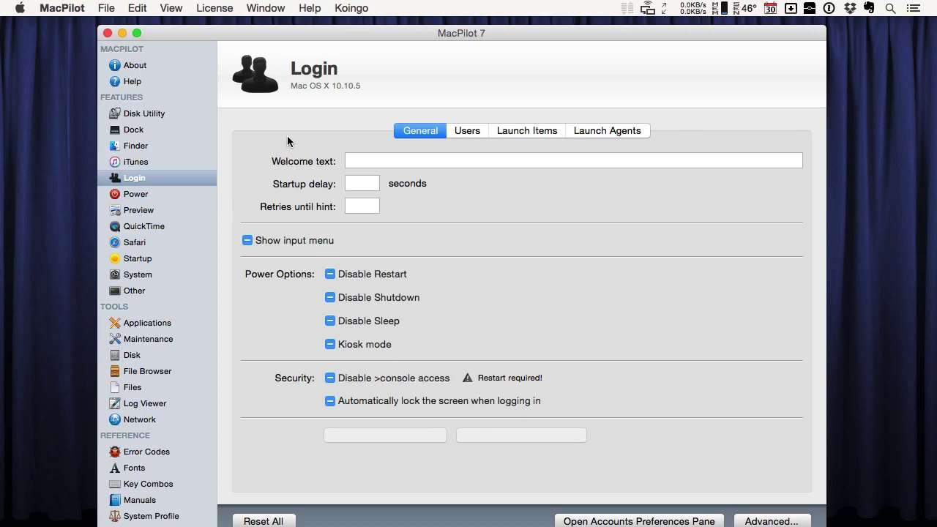
Review the Power settings for AC Power, covering general options, timers, advanced hibernation options and scheduling
{"action": "left_click", "coordinate": [134, 194]}
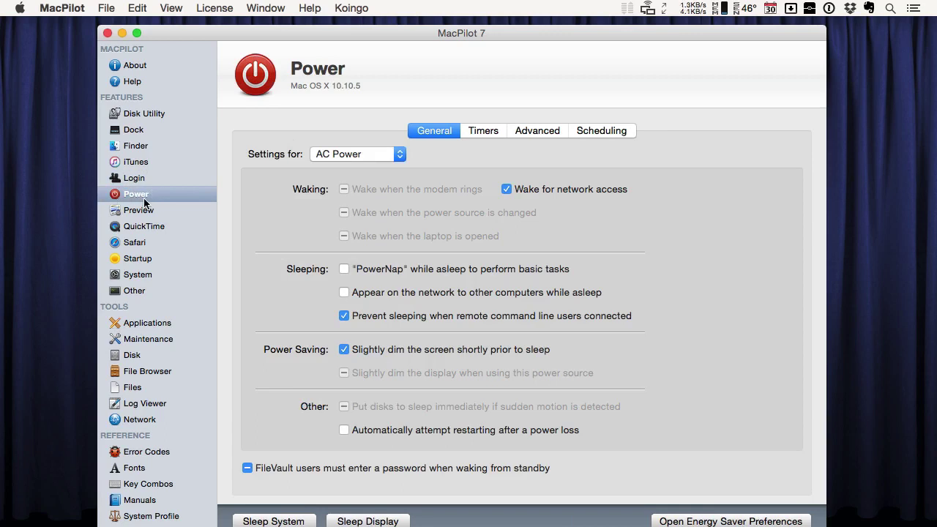
{"action": "left_click", "coordinate": [359, 152]}
{"action": "left_click", "coordinate": [359, 152]}
{"action": "left_click", "coordinate": [484, 131]}
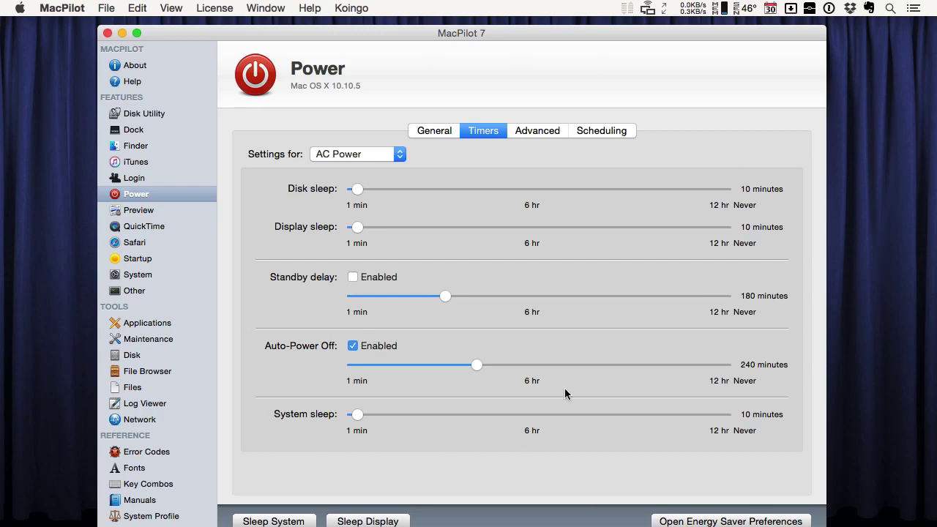
{"action": "left_click", "coordinate": [535, 130]}
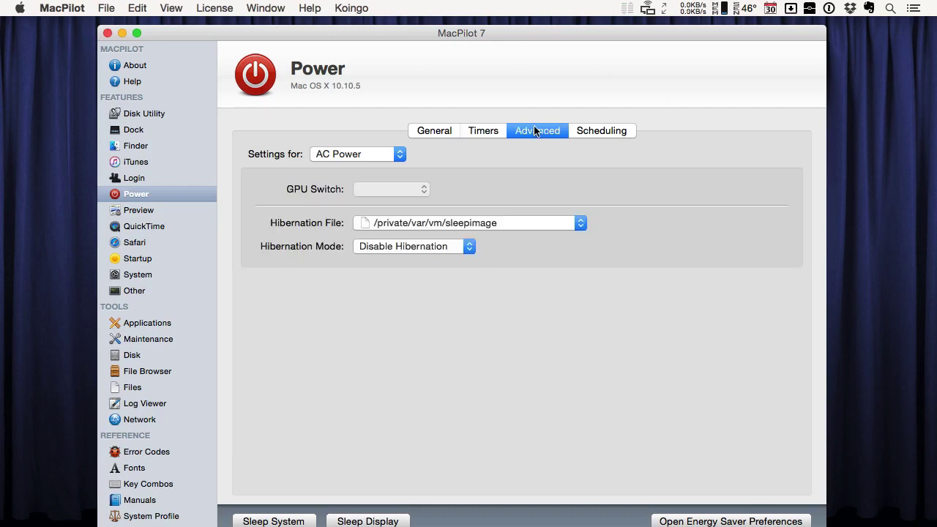
{"action": "left_click", "coordinate": [599, 130]}
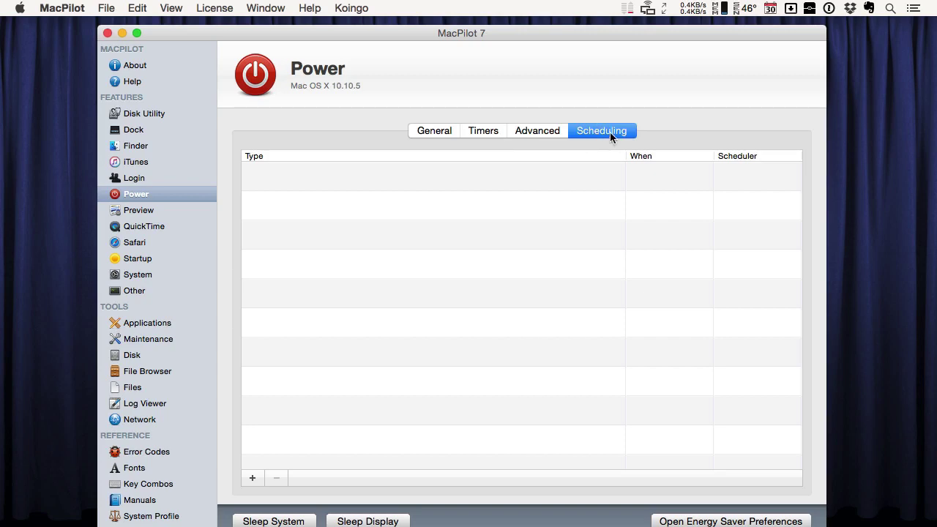
{"action": "left_click", "coordinate": [434, 129]}
Look through the feature options for Preview, QuickTime and Safari
{"action": "left_click", "coordinate": [146, 213]}
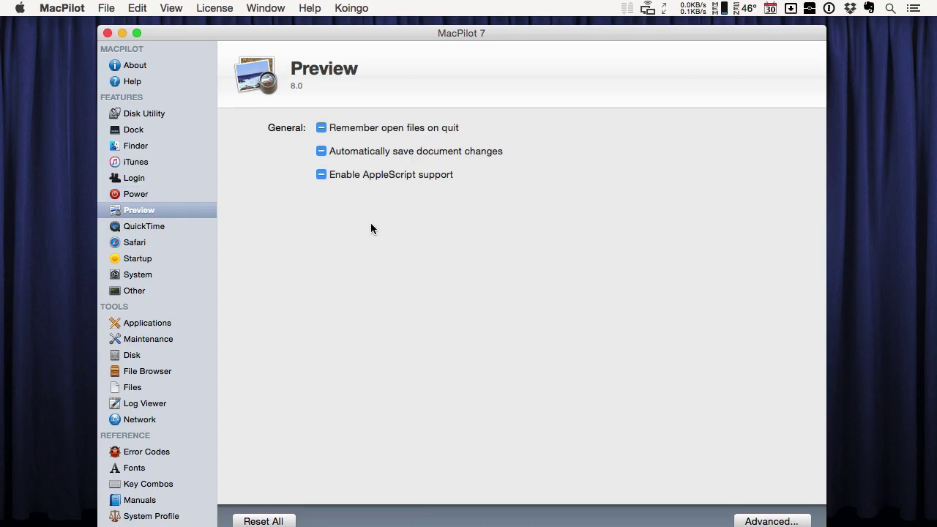
{"action": "left_click", "coordinate": [136, 225]}
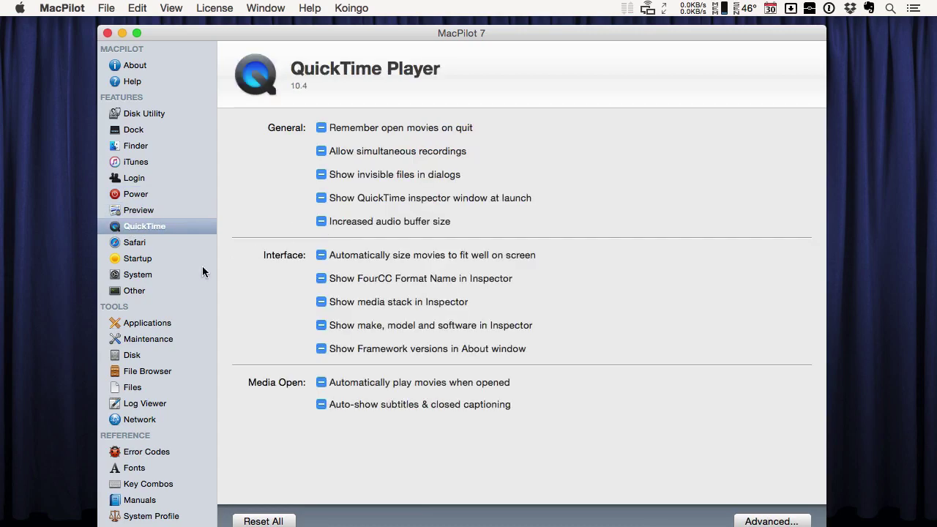
{"action": "left_click", "coordinate": [145, 243]}
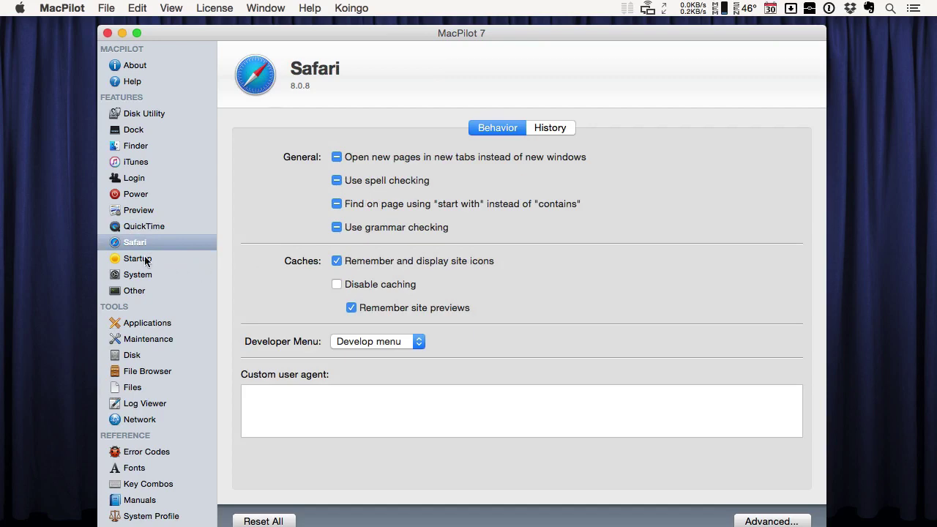
Show the System Startup options and view the available startup modes without changing the current one
{"action": "left_click", "coordinate": [150, 263]}
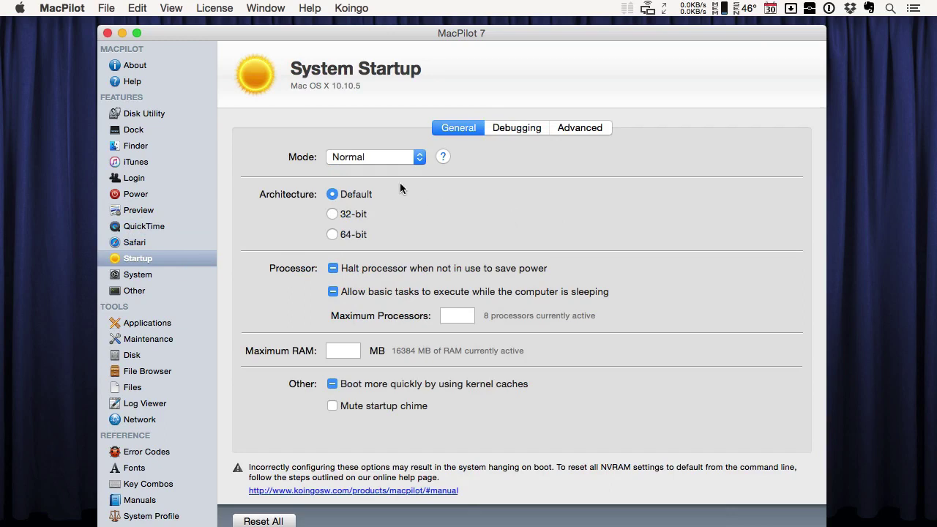
{"action": "left_click", "coordinate": [369, 158]}
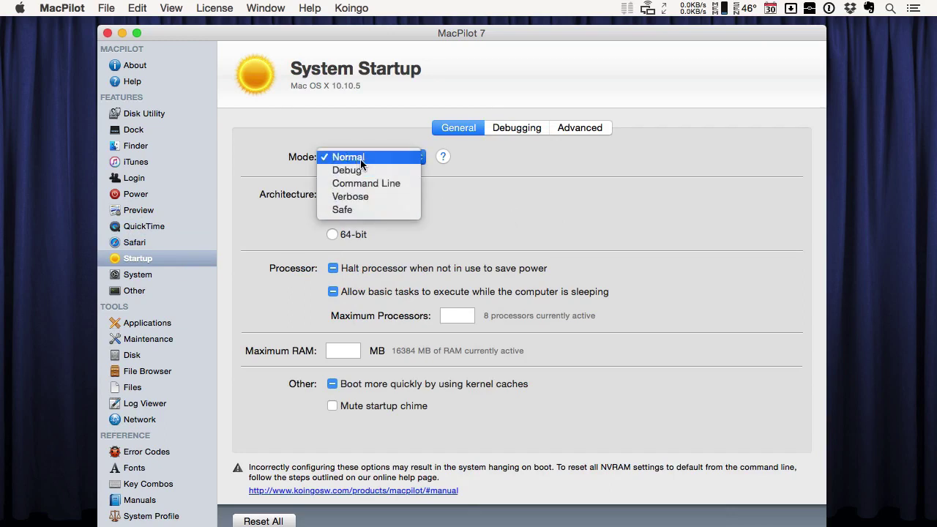
{"action": "left_click", "coordinate": [289, 210]}
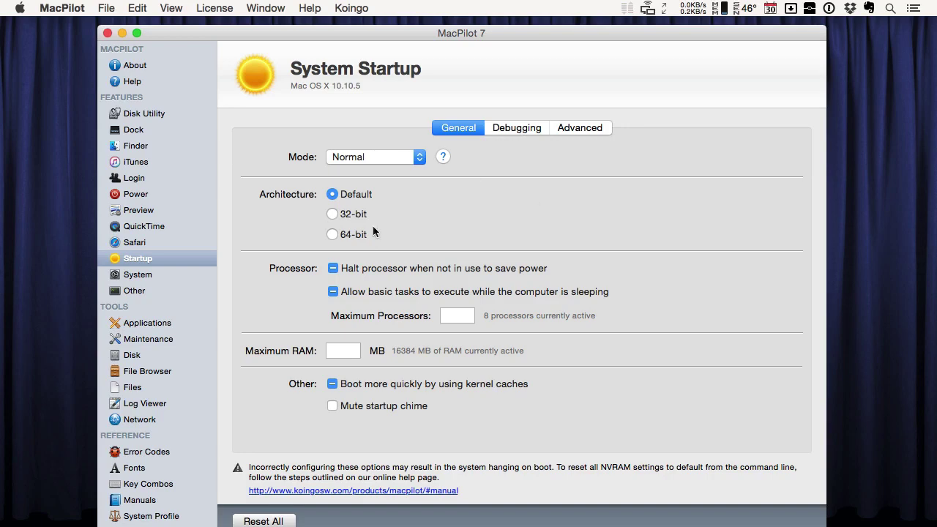
Review the System settings, covering general, interface, Spotlight, screenshot, debug and Time Machine options, and return to the general ones
{"action": "left_click", "coordinate": [133, 275]}
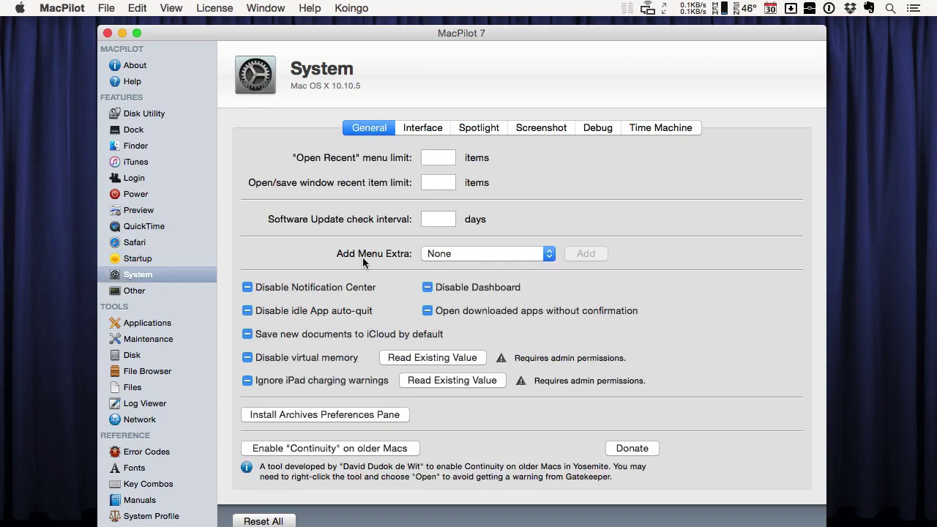
{"action": "left_click", "coordinate": [419, 128]}
{"action": "left_click", "coordinate": [475, 129]}
{"action": "left_click", "coordinate": [537, 128]}
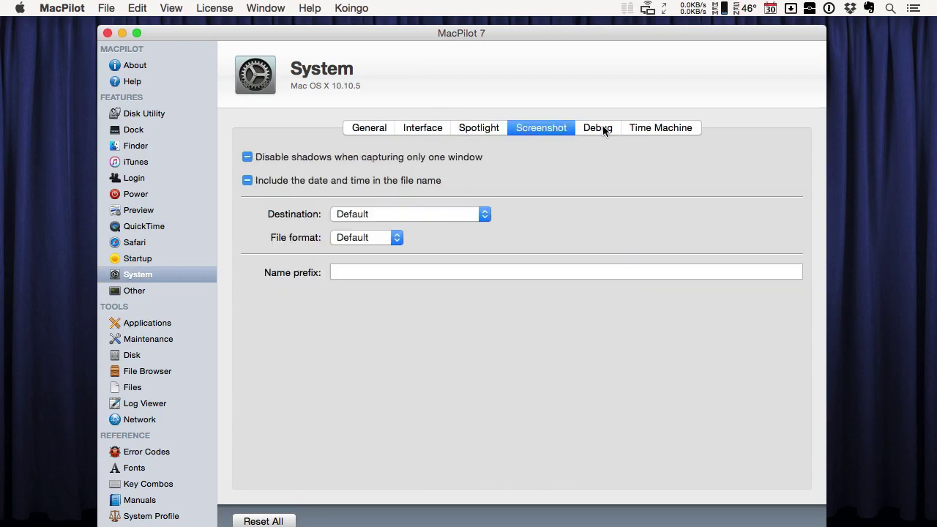
{"action": "left_click", "coordinate": [663, 128]}
{"action": "left_click", "coordinate": [598, 126]}
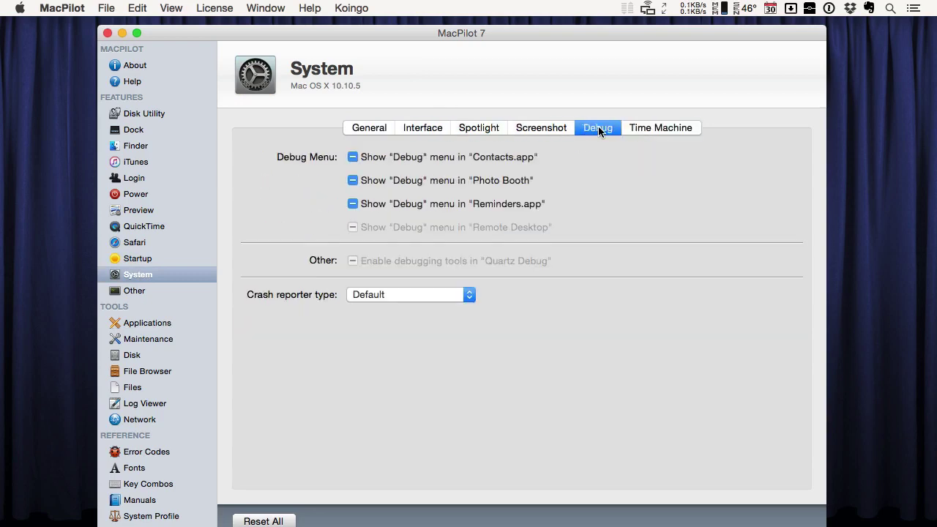
{"action": "left_click", "coordinate": [368, 129]}
{"action": "left_click", "coordinate": [432, 127]}
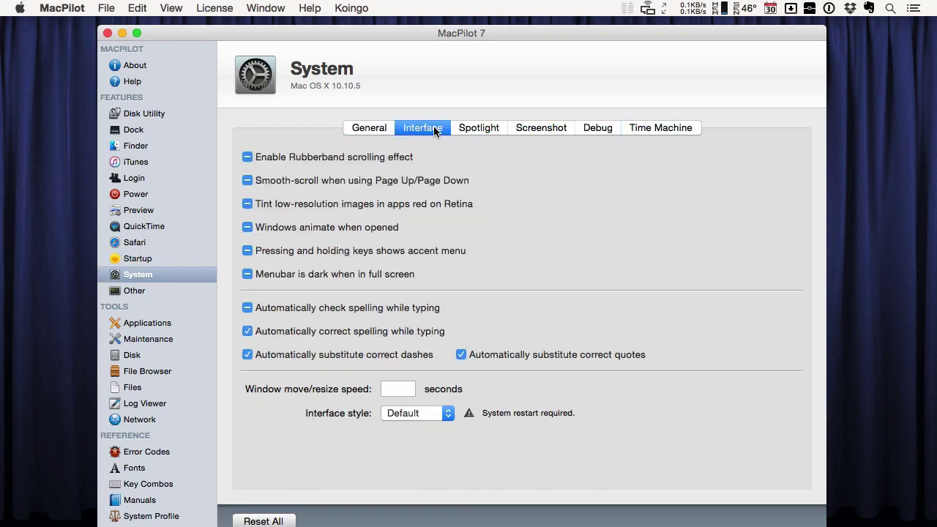
{"action": "left_click", "coordinate": [373, 129]}
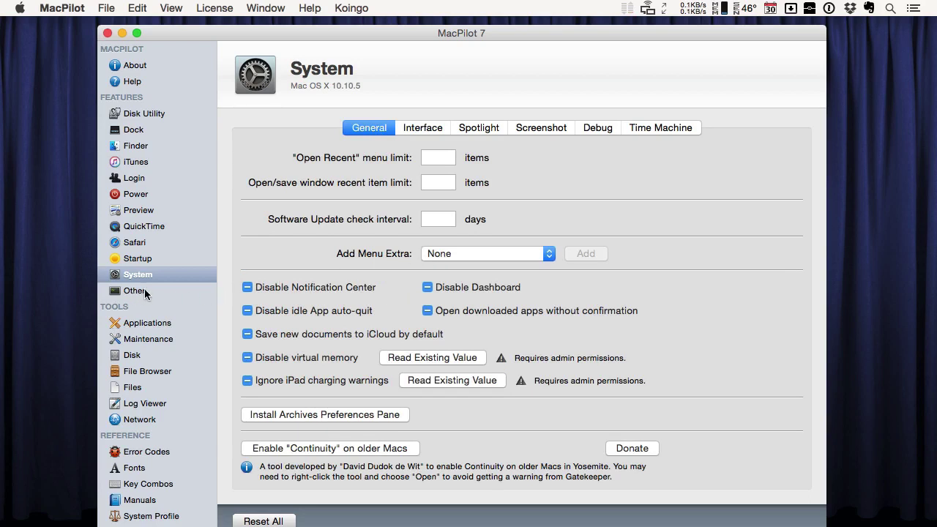
Show the Applications tools and the automated Maintenance tasks
{"action": "left_click", "coordinate": [150, 326]}
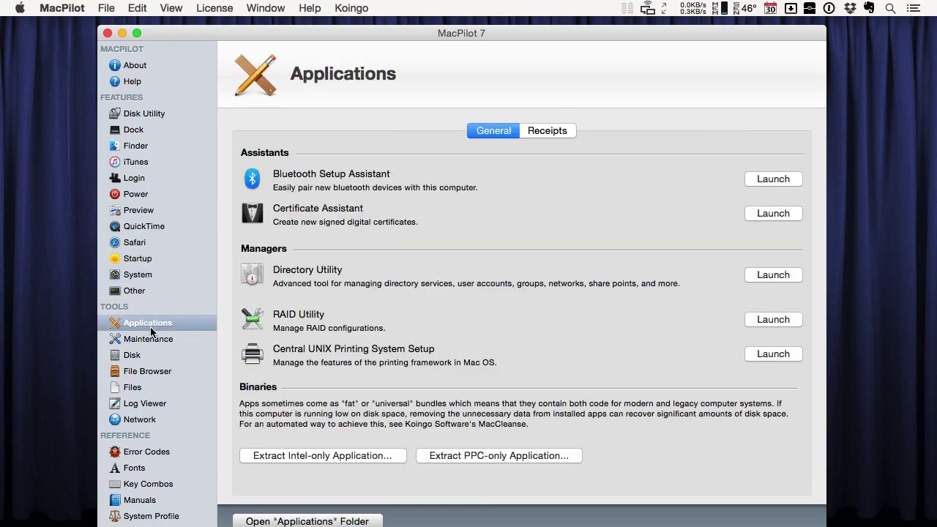
{"action": "left_click", "coordinate": [151, 340]}
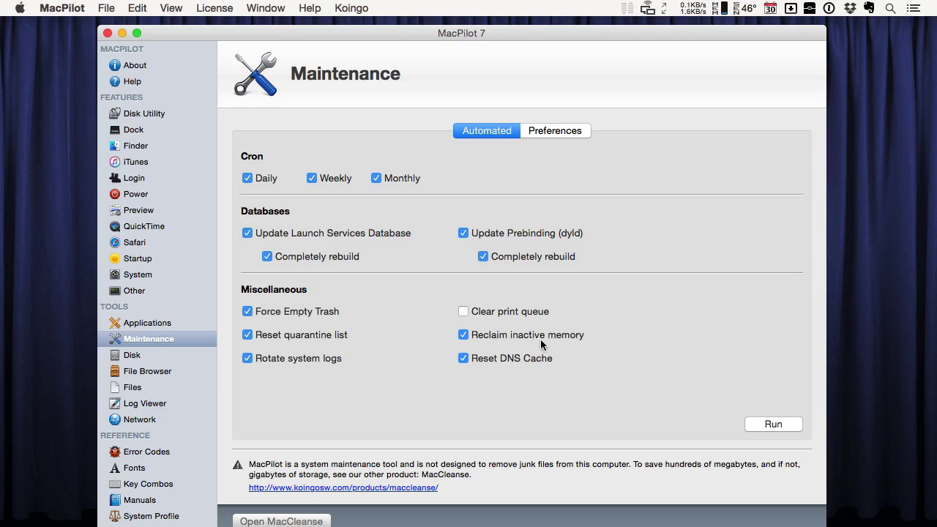
Check the explanation of the Reclaim inactive memory task, and go through the Disk, File Browser and Files tools
{"action": "mouse_move", "coordinate": [541, 344]}
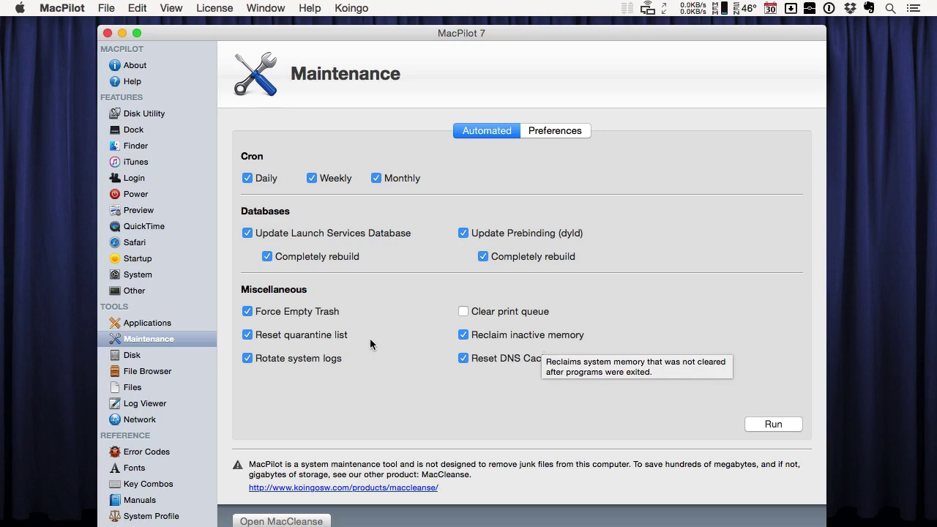
{"action": "left_click", "coordinate": [145, 358]}
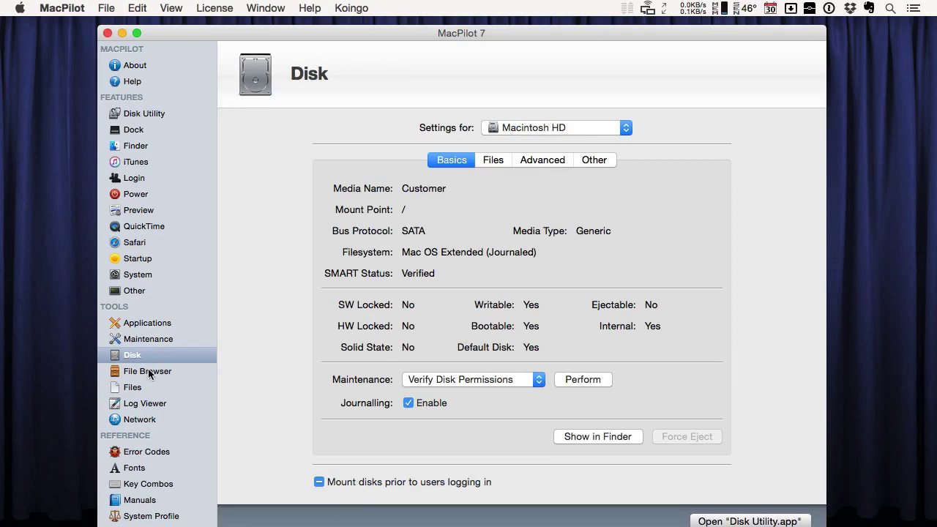
{"action": "left_click", "coordinate": [149, 373]}
{"action": "left_click", "coordinate": [133, 388]}
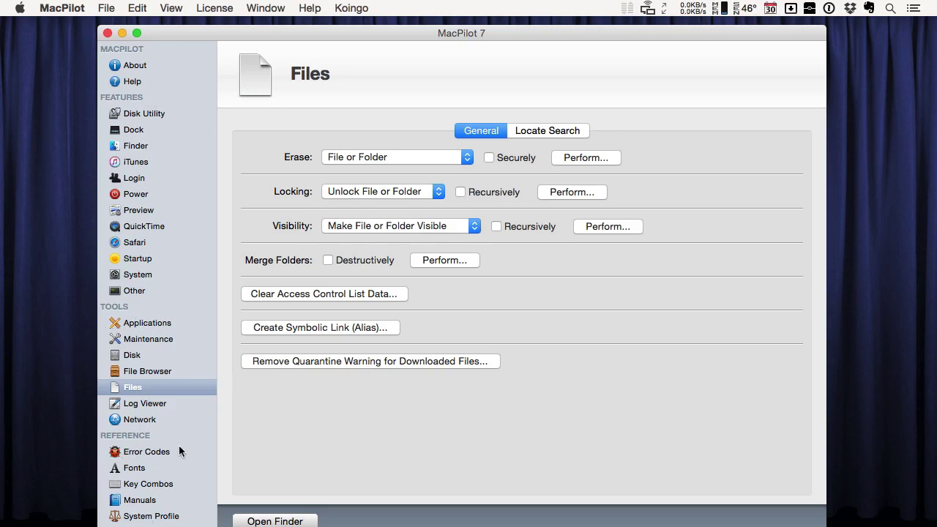
Browse the Error Codes reference list with its codes, names and descriptions
{"action": "left_click", "coordinate": [146, 454]}
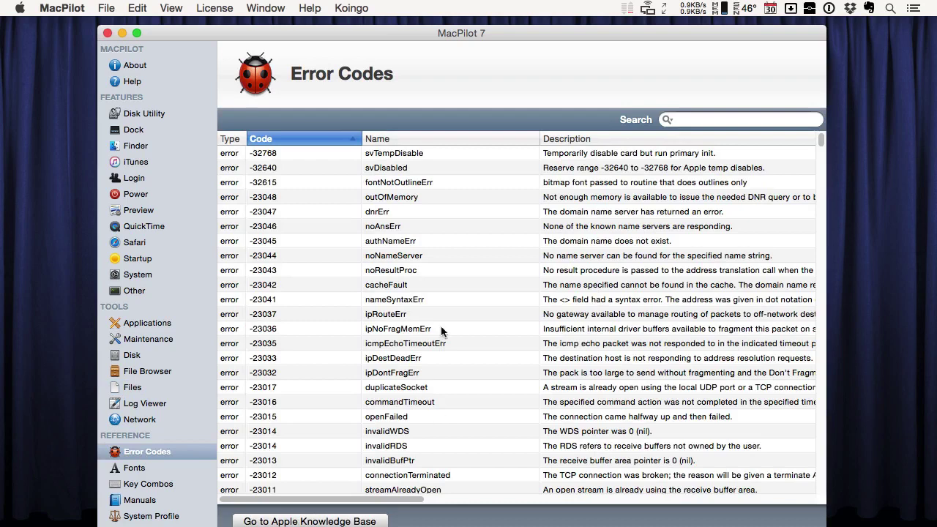
{"action": "left_click_drag", "start_coordinate": [407, 28], "coordinate": [399, 19]}
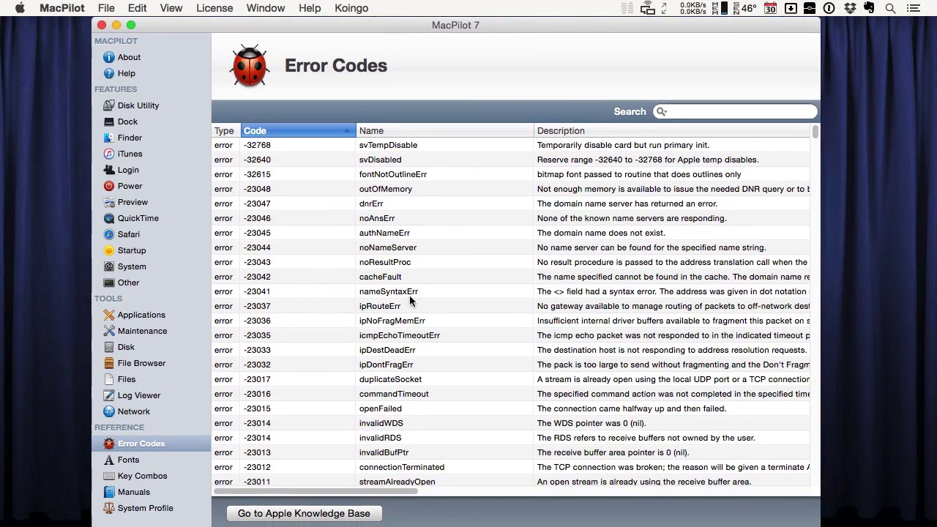
{"action": "scroll", "coordinate": [299, 173], "scroll_direction": "down", "scroll_amount": 20}
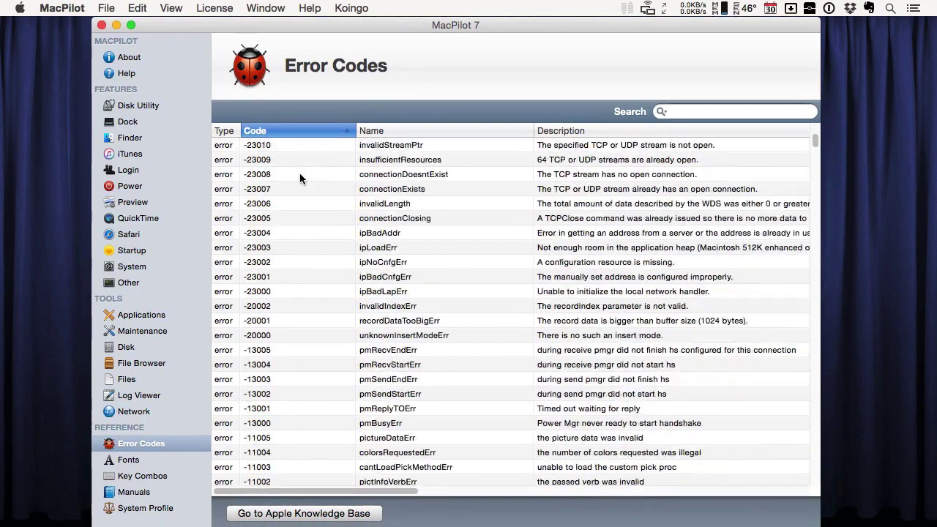
{"action": "scroll", "coordinate": [299, 173], "scroll_direction": "up", "scroll_amount": 20}
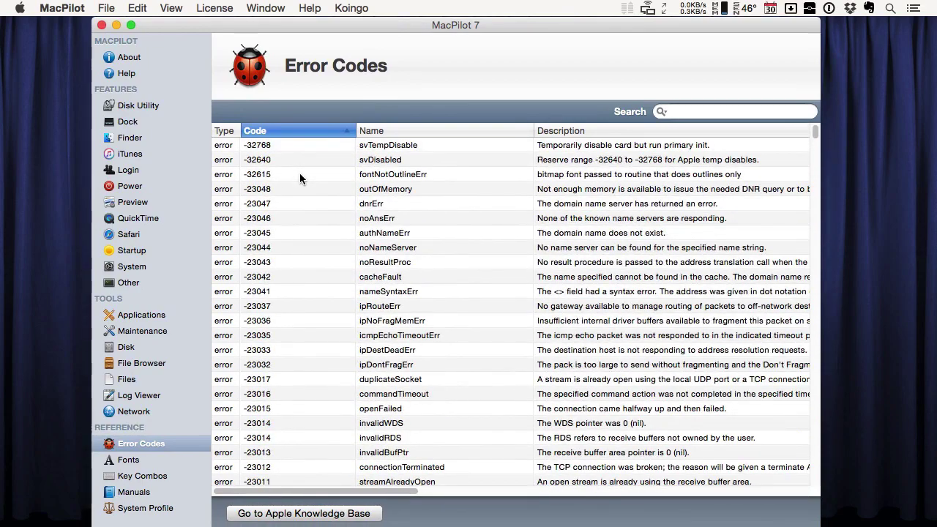
{"action": "scroll", "coordinate": [299, 173], "scroll_direction": "down", "scroll_amount": 20}
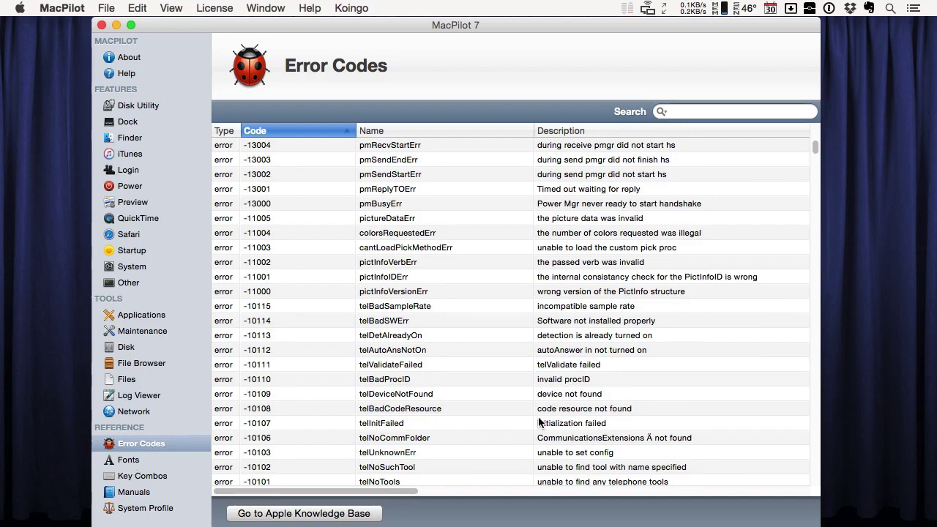
Review the Fonts reference for the first listed font, covering its character details and font details, and return to its character grid
{"action": "left_click", "coordinate": [129, 462]}
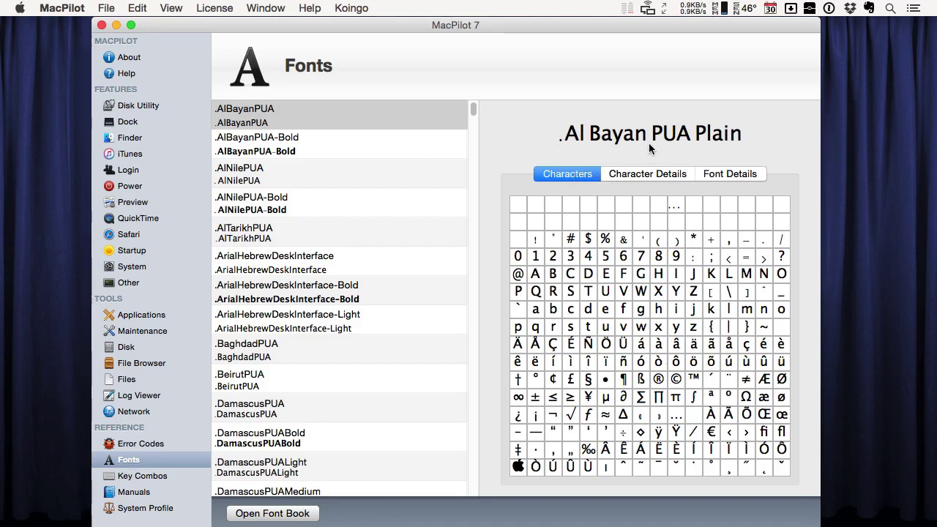
{"action": "left_click", "coordinate": [649, 175]}
{"action": "left_click", "coordinate": [739, 175]}
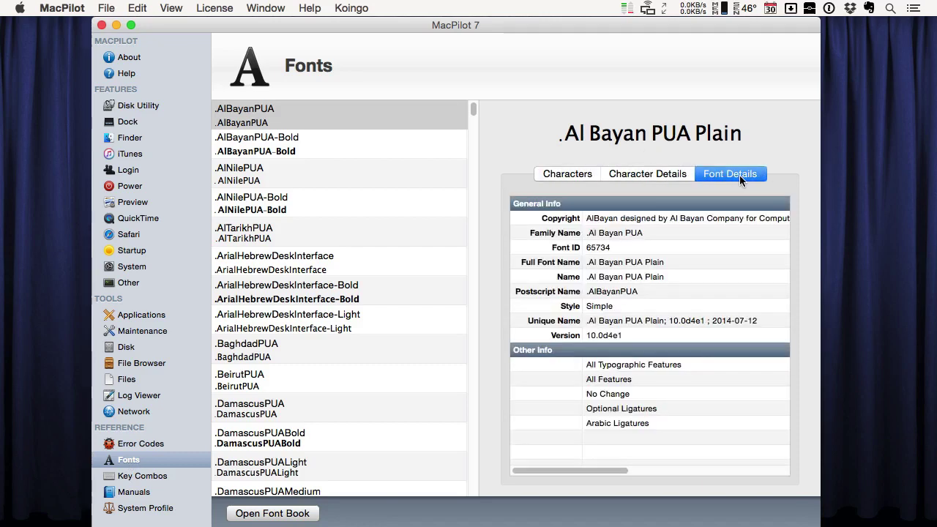
{"action": "left_click", "coordinate": [582, 175]}
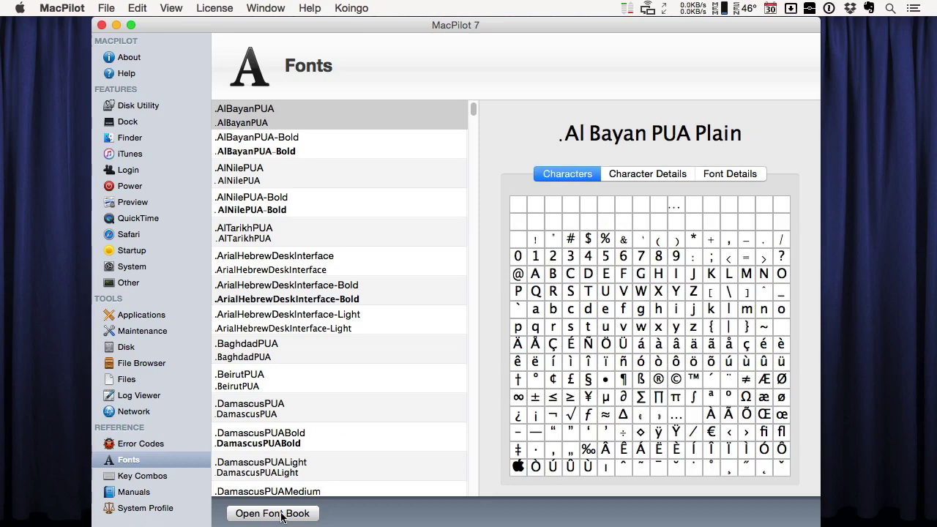
Read through the Special Key Combinations reference, from the boot and shutdown shortcuts to the Finder keyboard shortcuts
{"action": "left_click", "coordinate": [136, 478]}
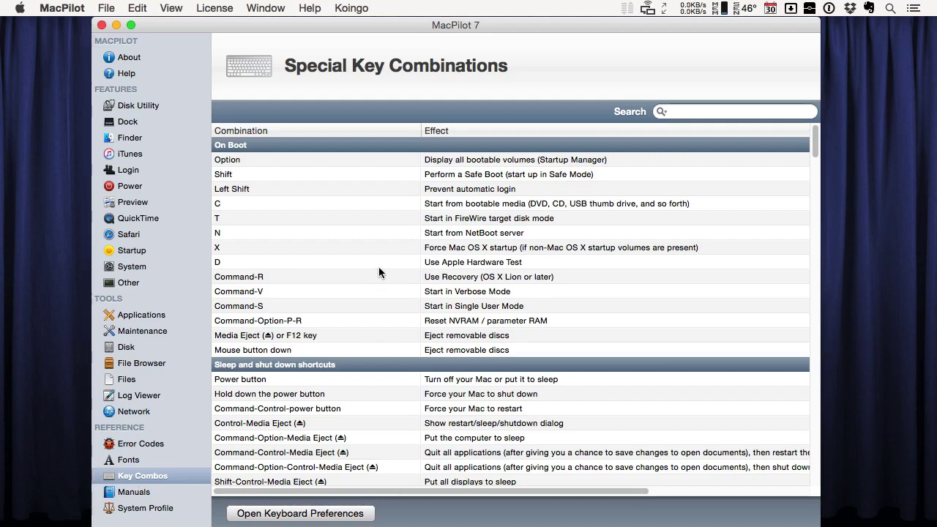
{"action": "scroll", "coordinate": [379, 306], "scroll_direction": "down", "scroll_amount": 10}
{"action": "scroll", "coordinate": [378, 306], "scroll_direction": "up", "scroll_amount": 5}
{"action": "scroll", "coordinate": [379, 306], "scroll_direction": "up", "scroll_amount": 1}
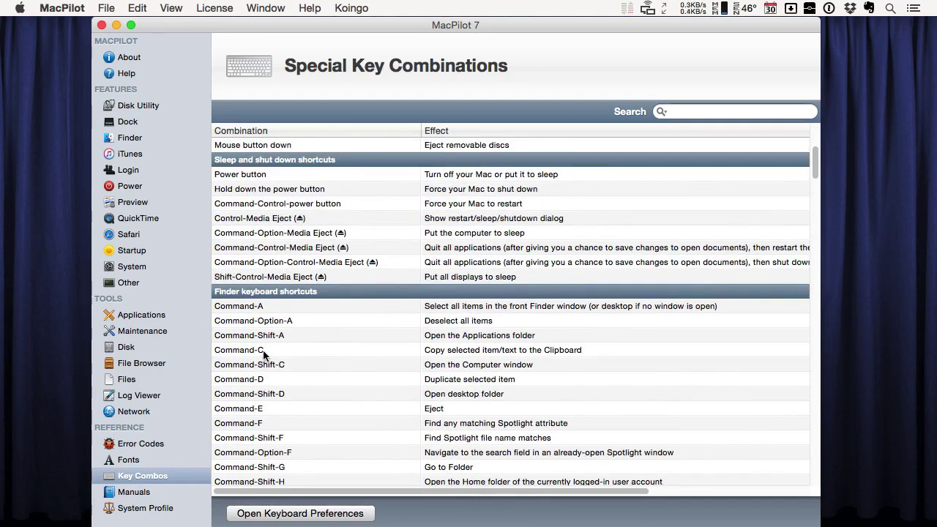
{"action": "scroll", "coordinate": [343, 367], "scroll_direction": "down", "scroll_amount": 10}
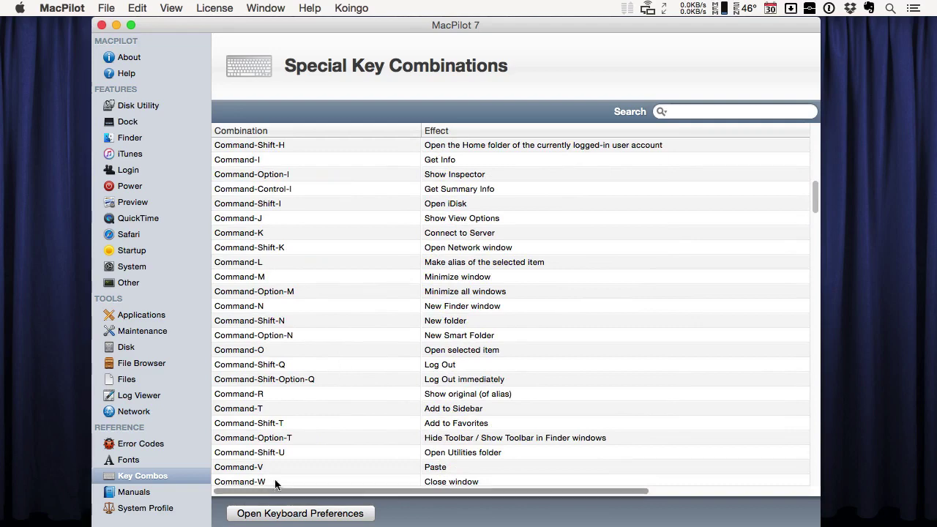
{"action": "scroll", "coordinate": [462, 471], "scroll_direction": "down", "scroll_amount": 1}
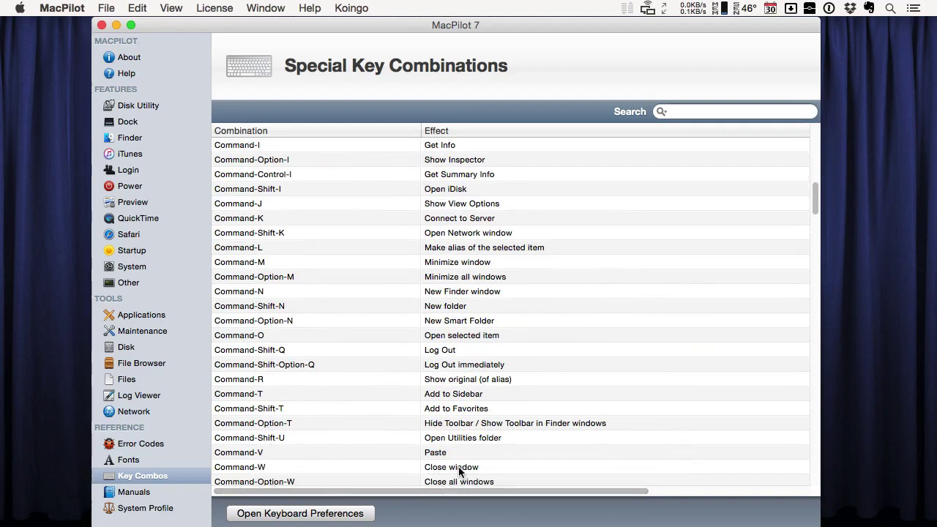
{"action": "scroll", "coordinate": [296, 393], "scroll_direction": "down", "scroll_amount": 5}
{"action": "scroll", "coordinate": [296, 392], "scroll_direction": "down", "scroll_amount": 8}
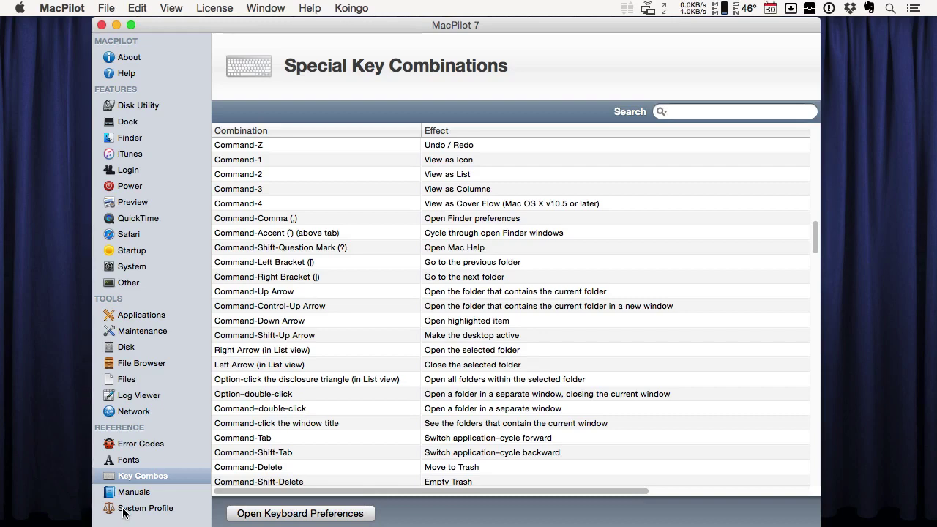
Show the UNIX Command Manuals reference and return to the About page
{"action": "left_click", "coordinate": [131, 493]}
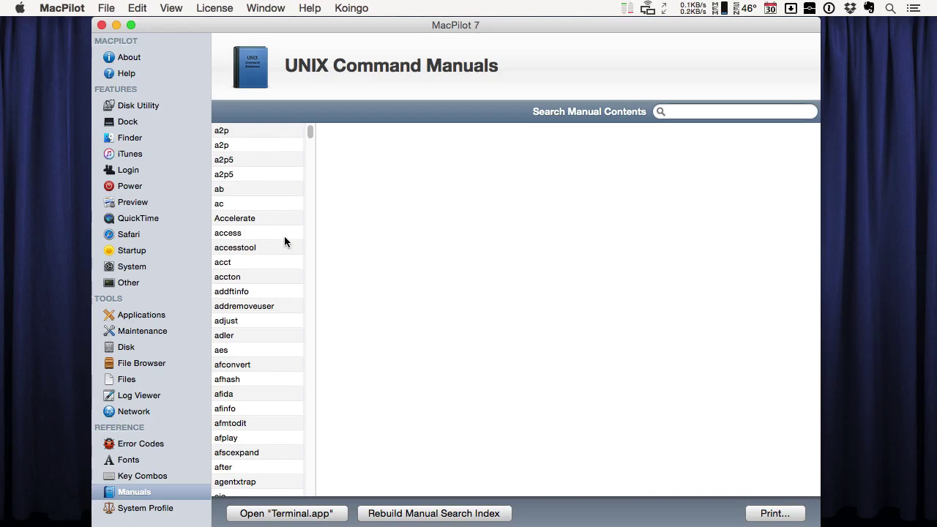
{"action": "left_click", "coordinate": [135, 59]}
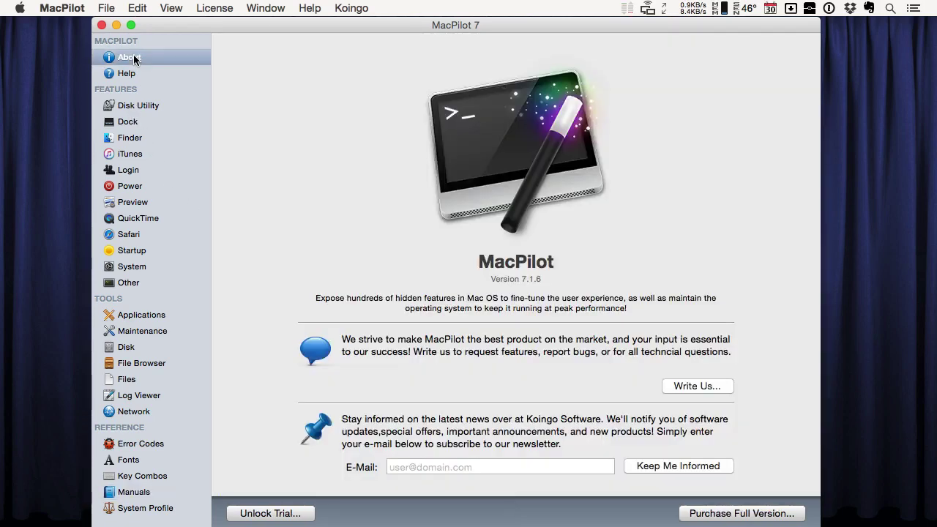